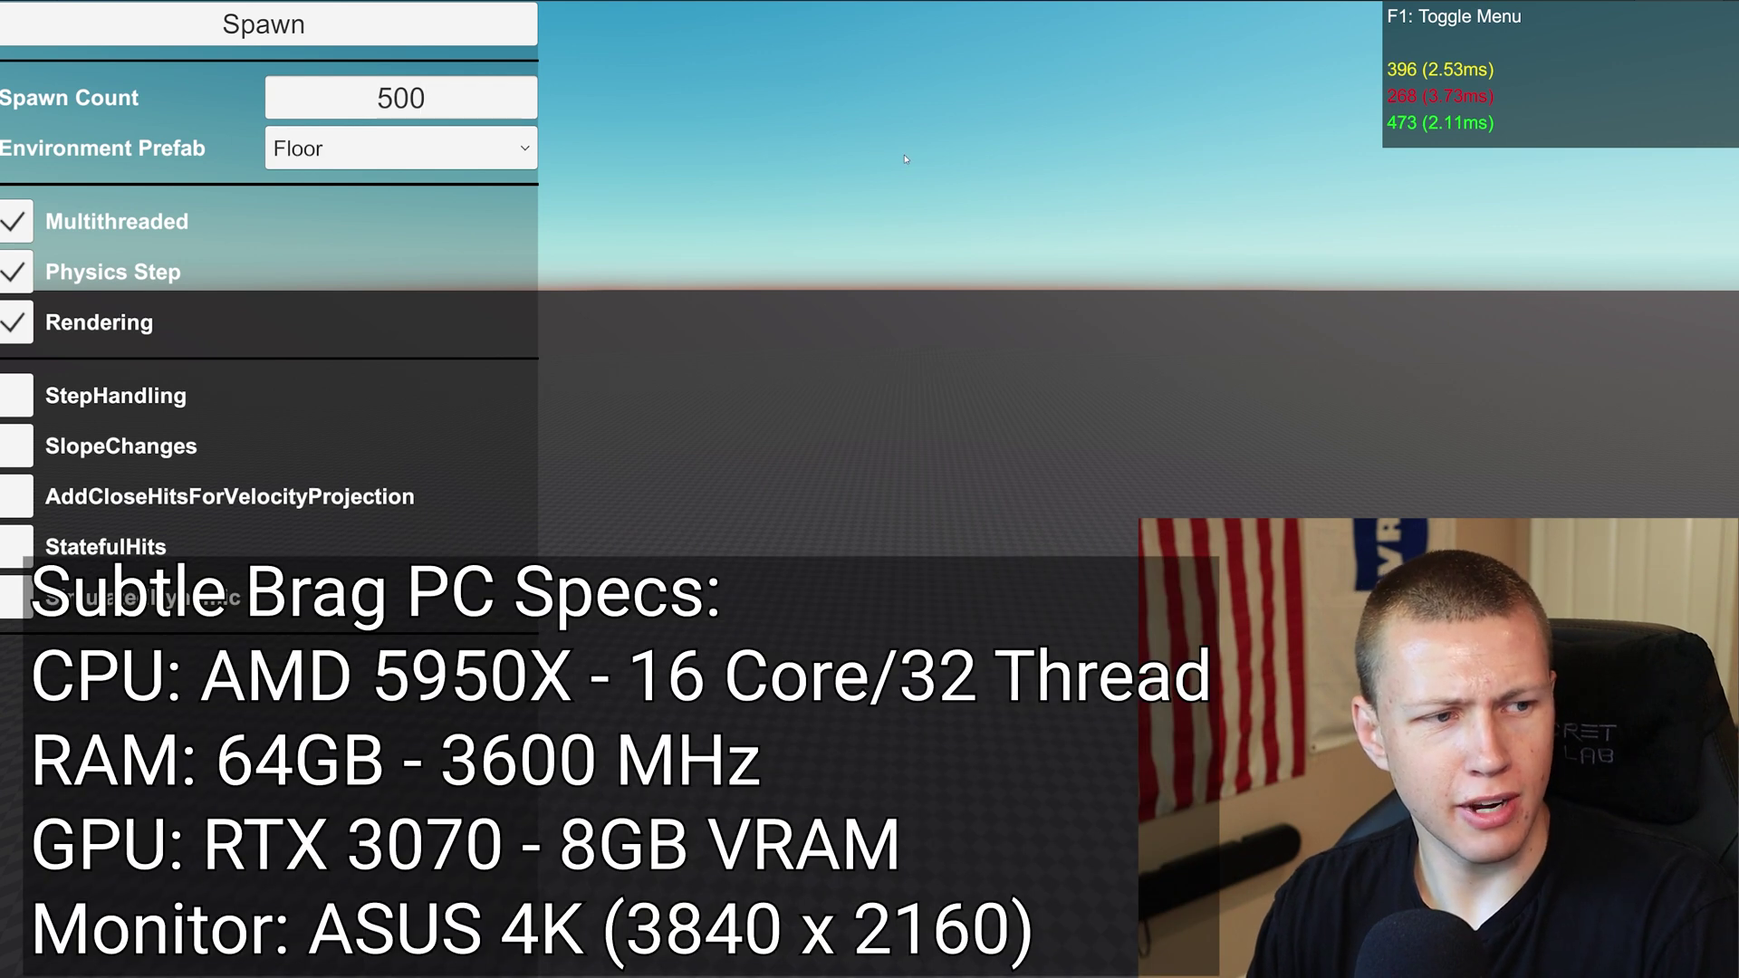
Switch the Environment Prefab from the flat floor to TerrainMesh
click(520, 157)
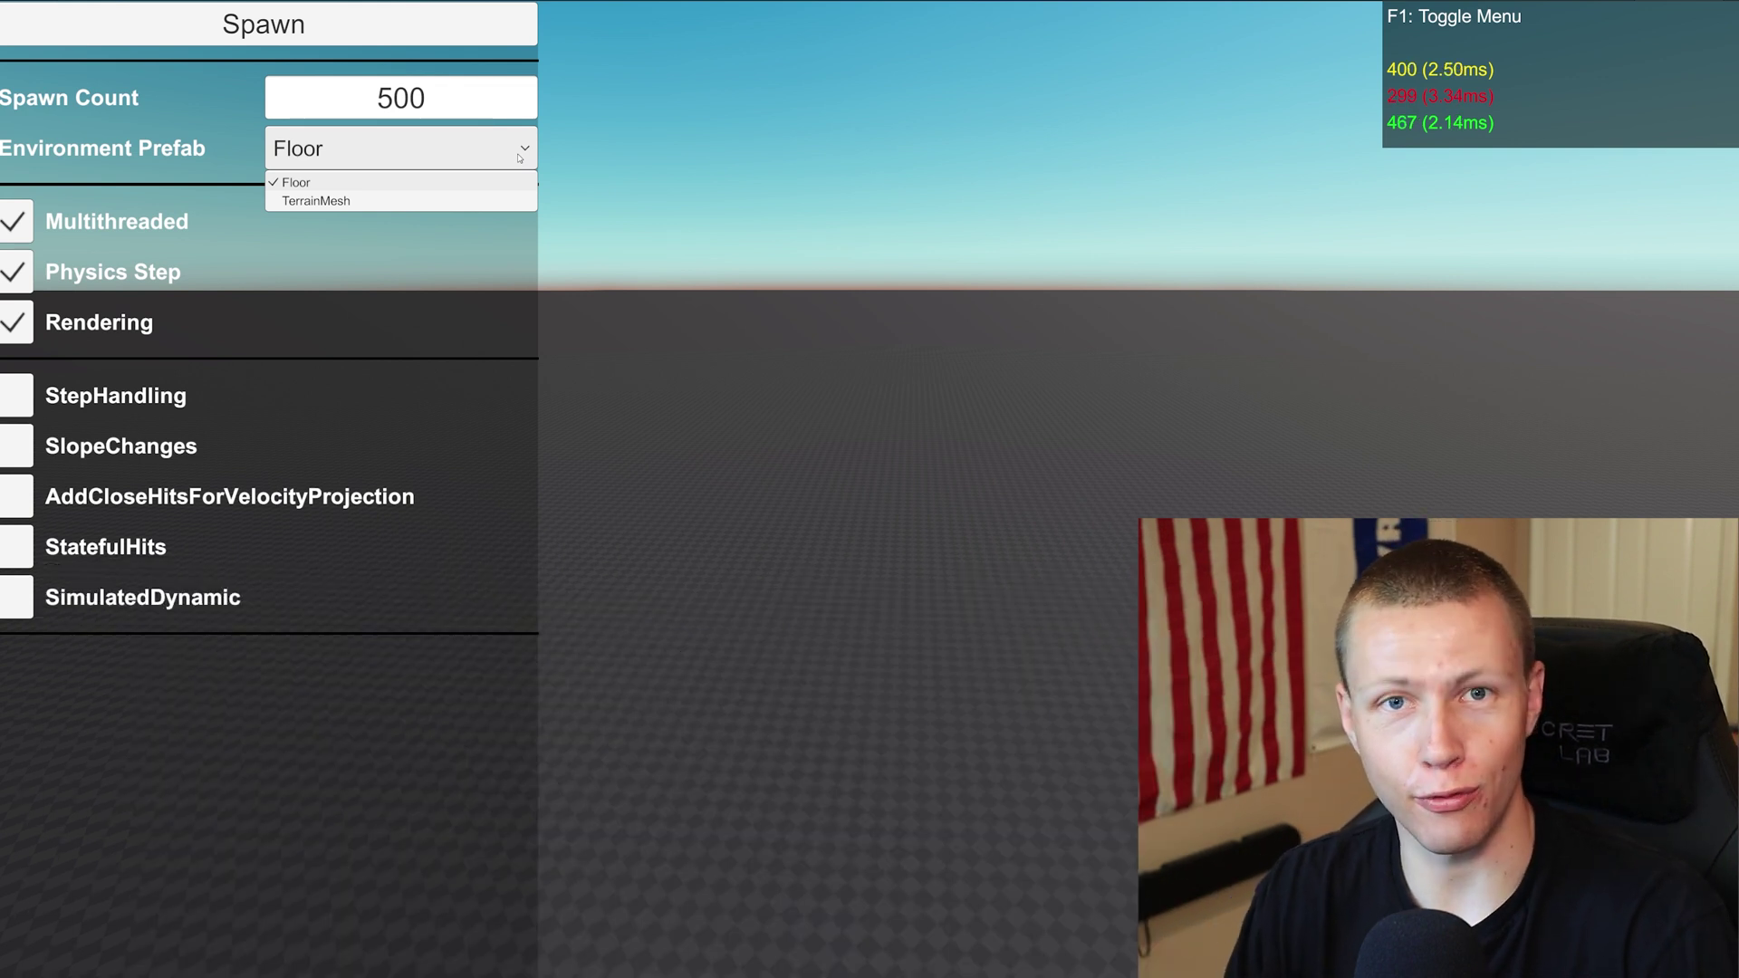
click(344, 201)
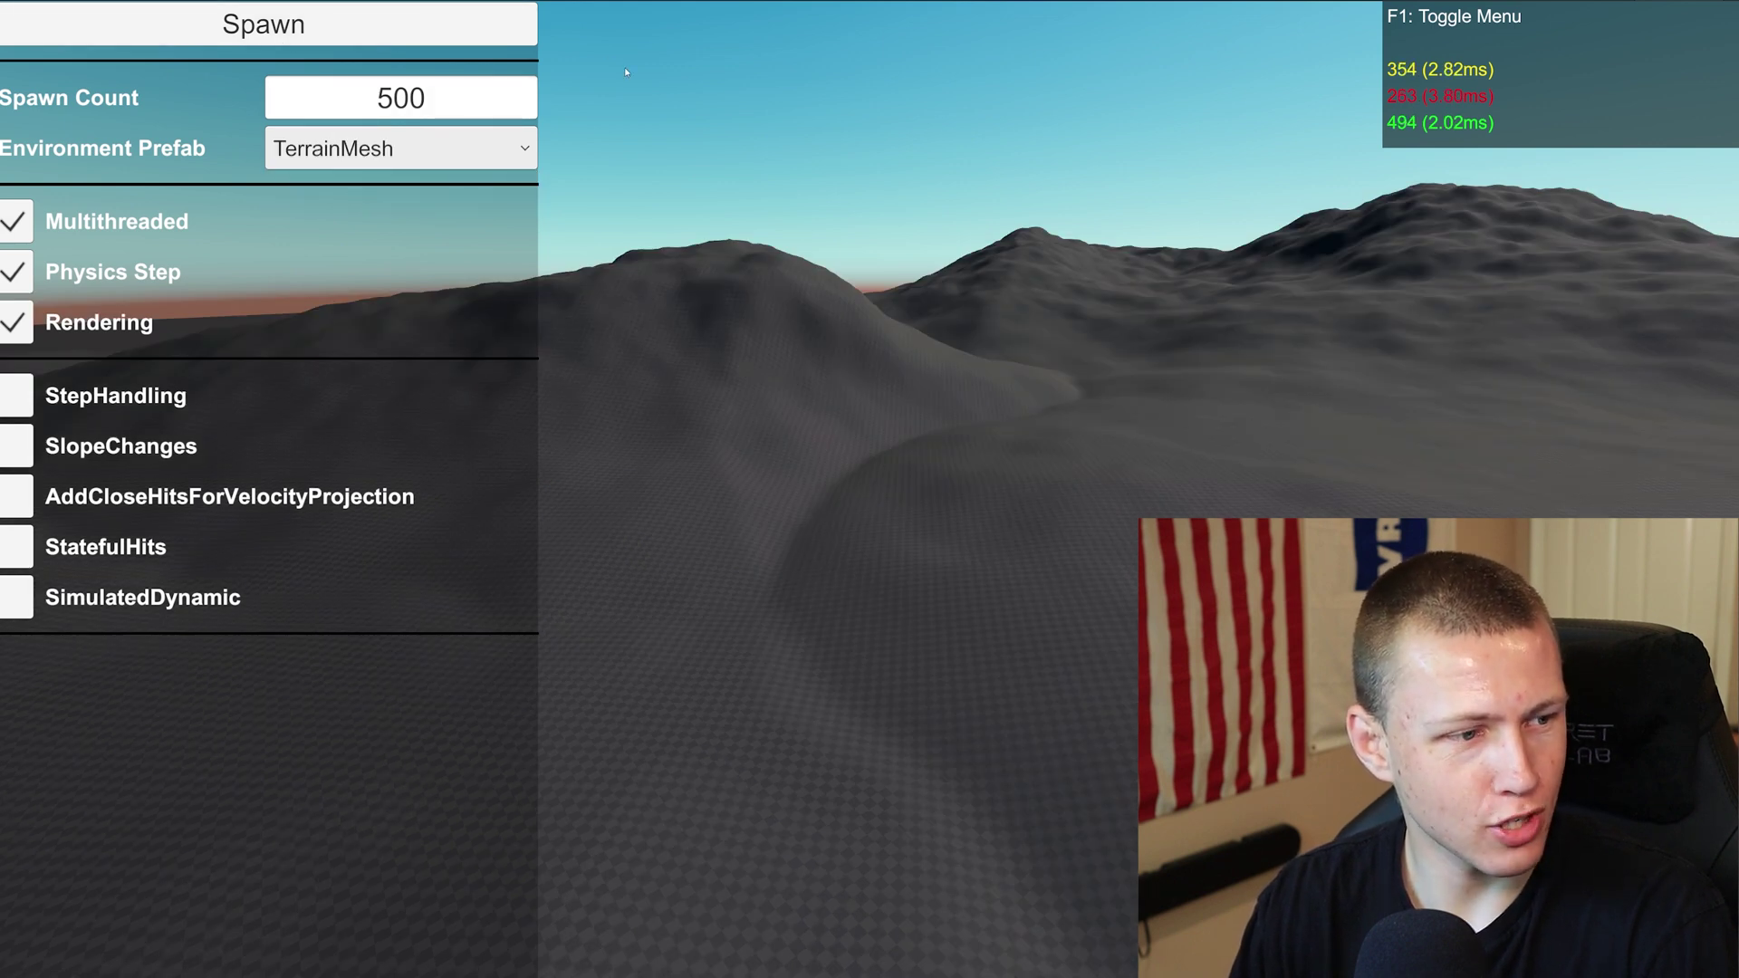
Spawn the first 500 characters, then respawn with Spawn Count 1500
click(306, 26)
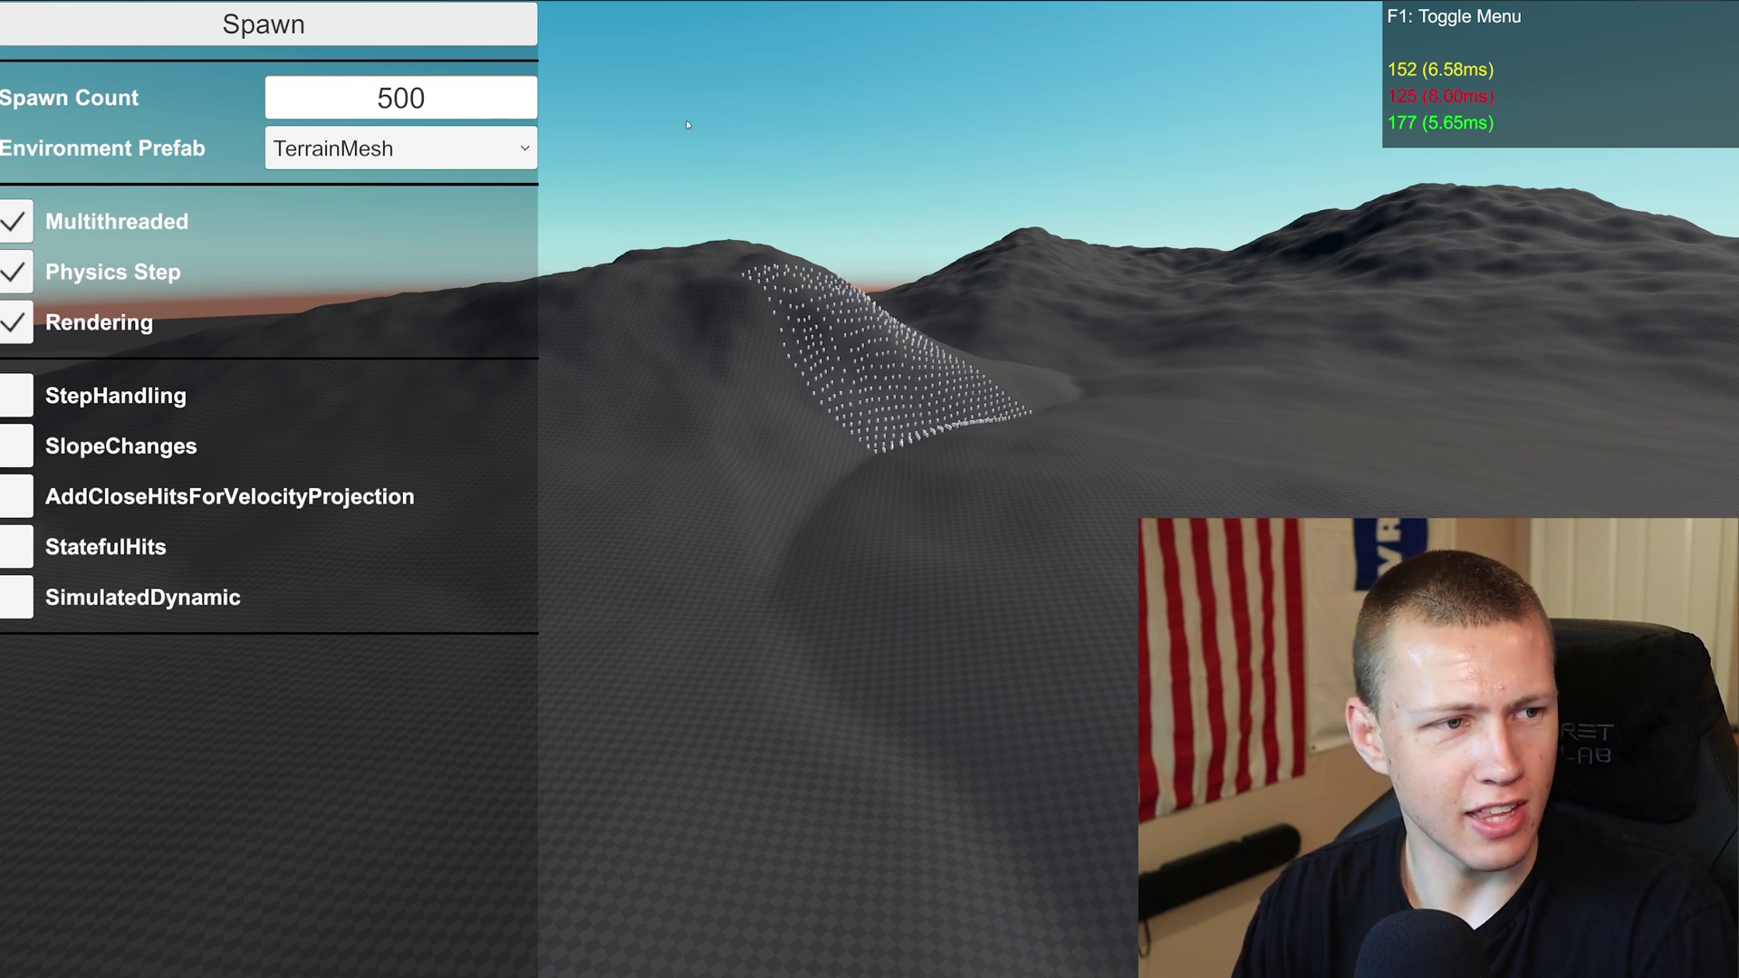
click(475, 102)
click(475, 102)
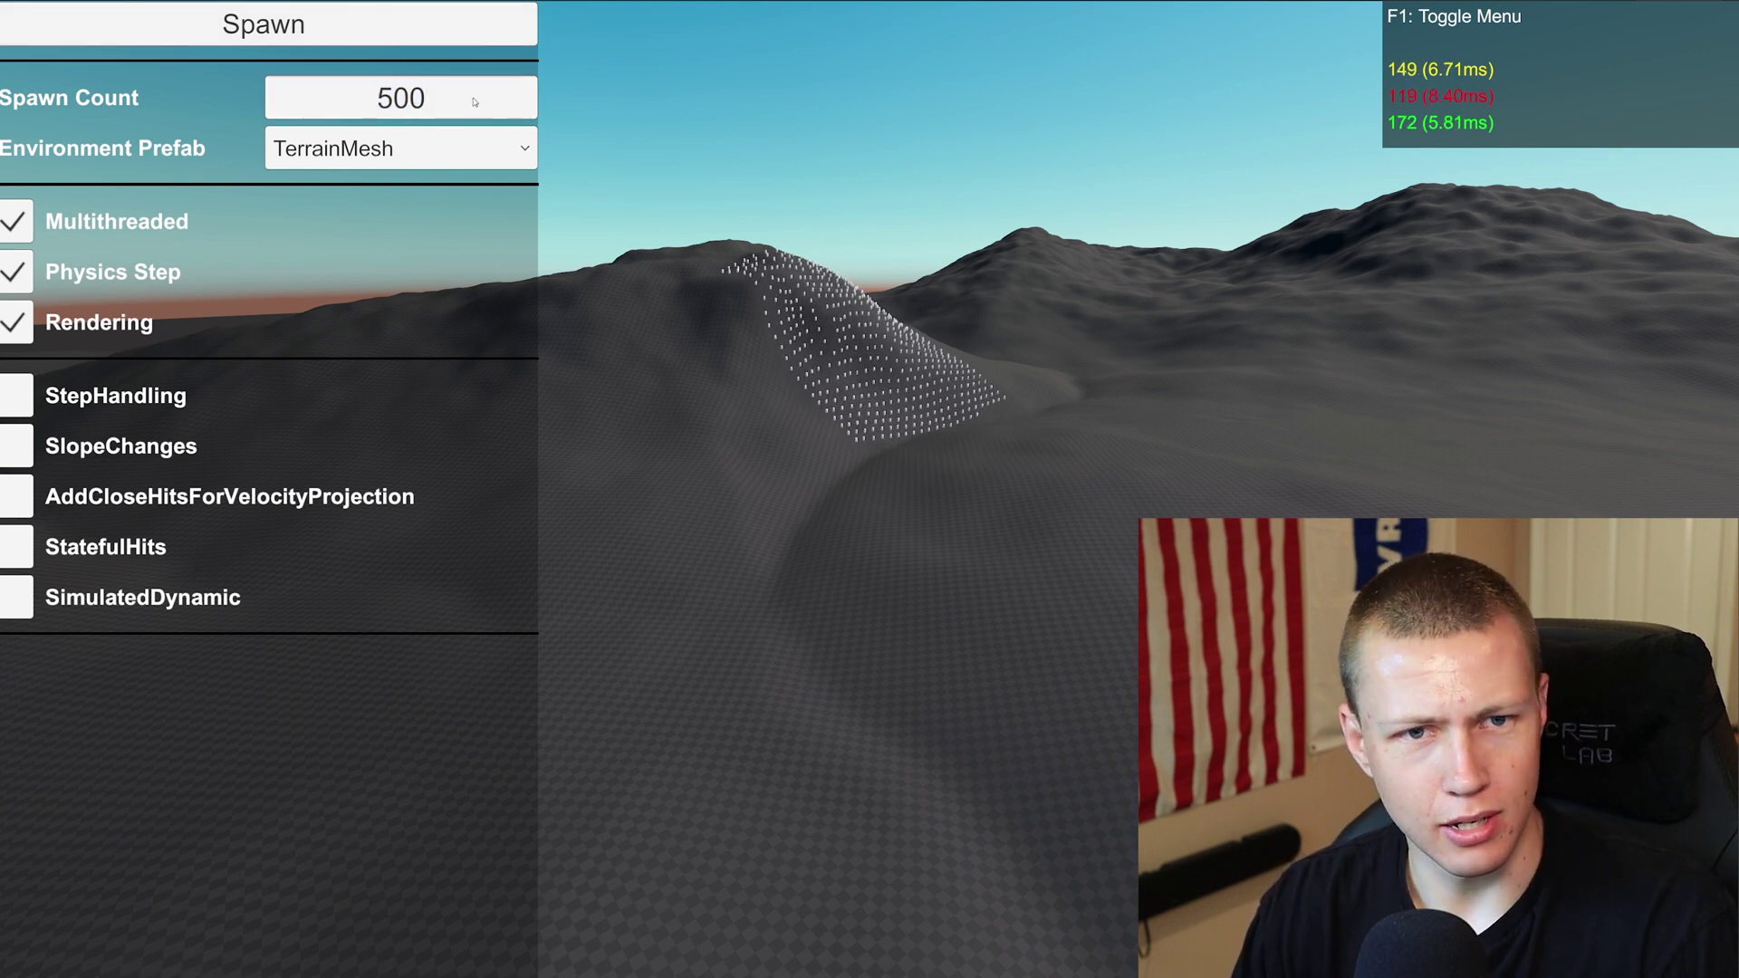
key(Left)
key(Home)
text(1)
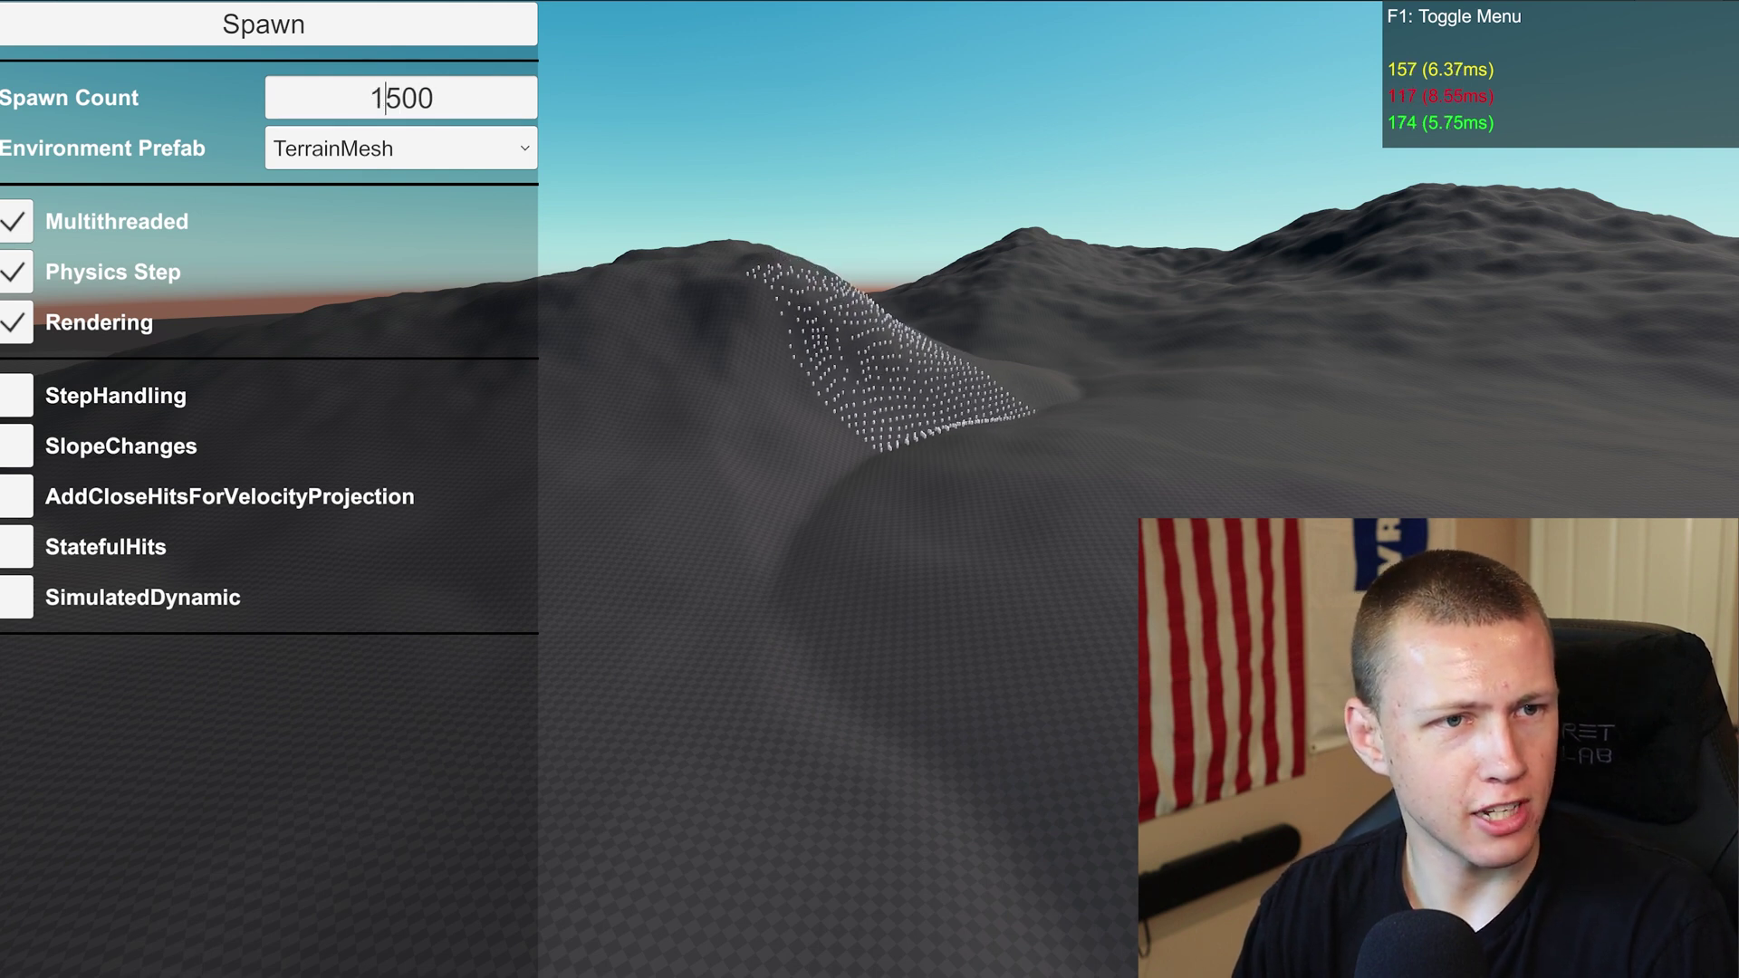
click(261, 29)
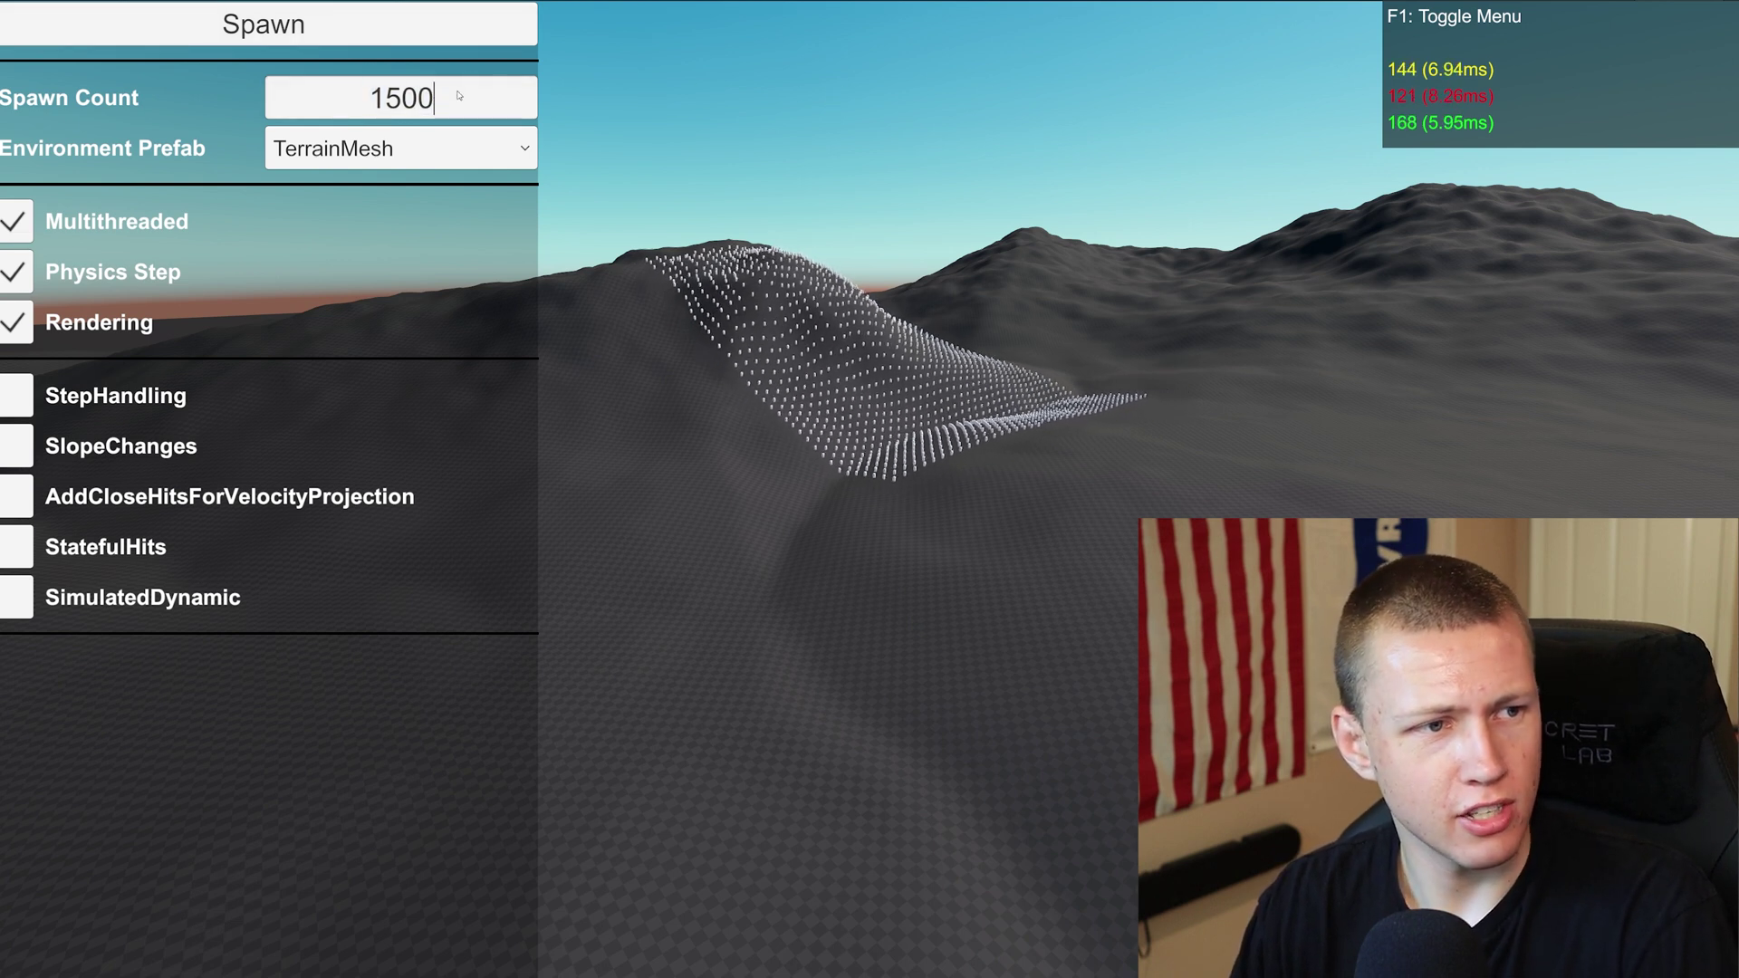
Respawn the character grid at Spawn Count 5000, then at 10000
click(352, 98)
text(5000)
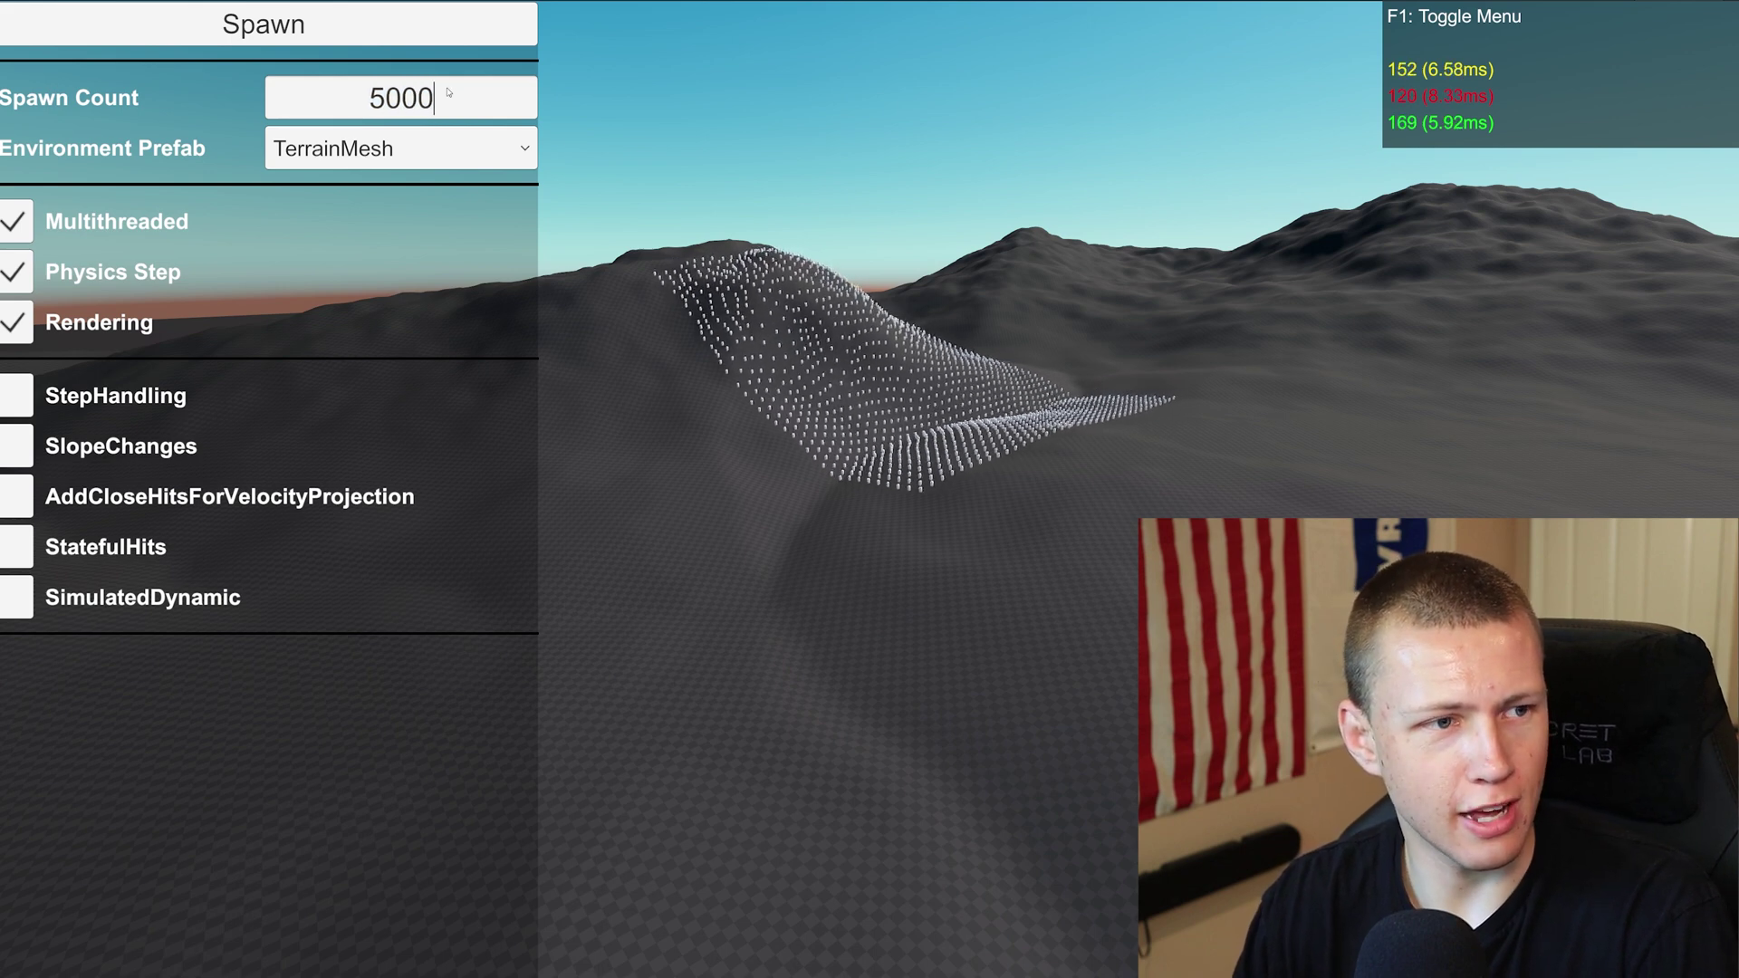
click(319, 26)
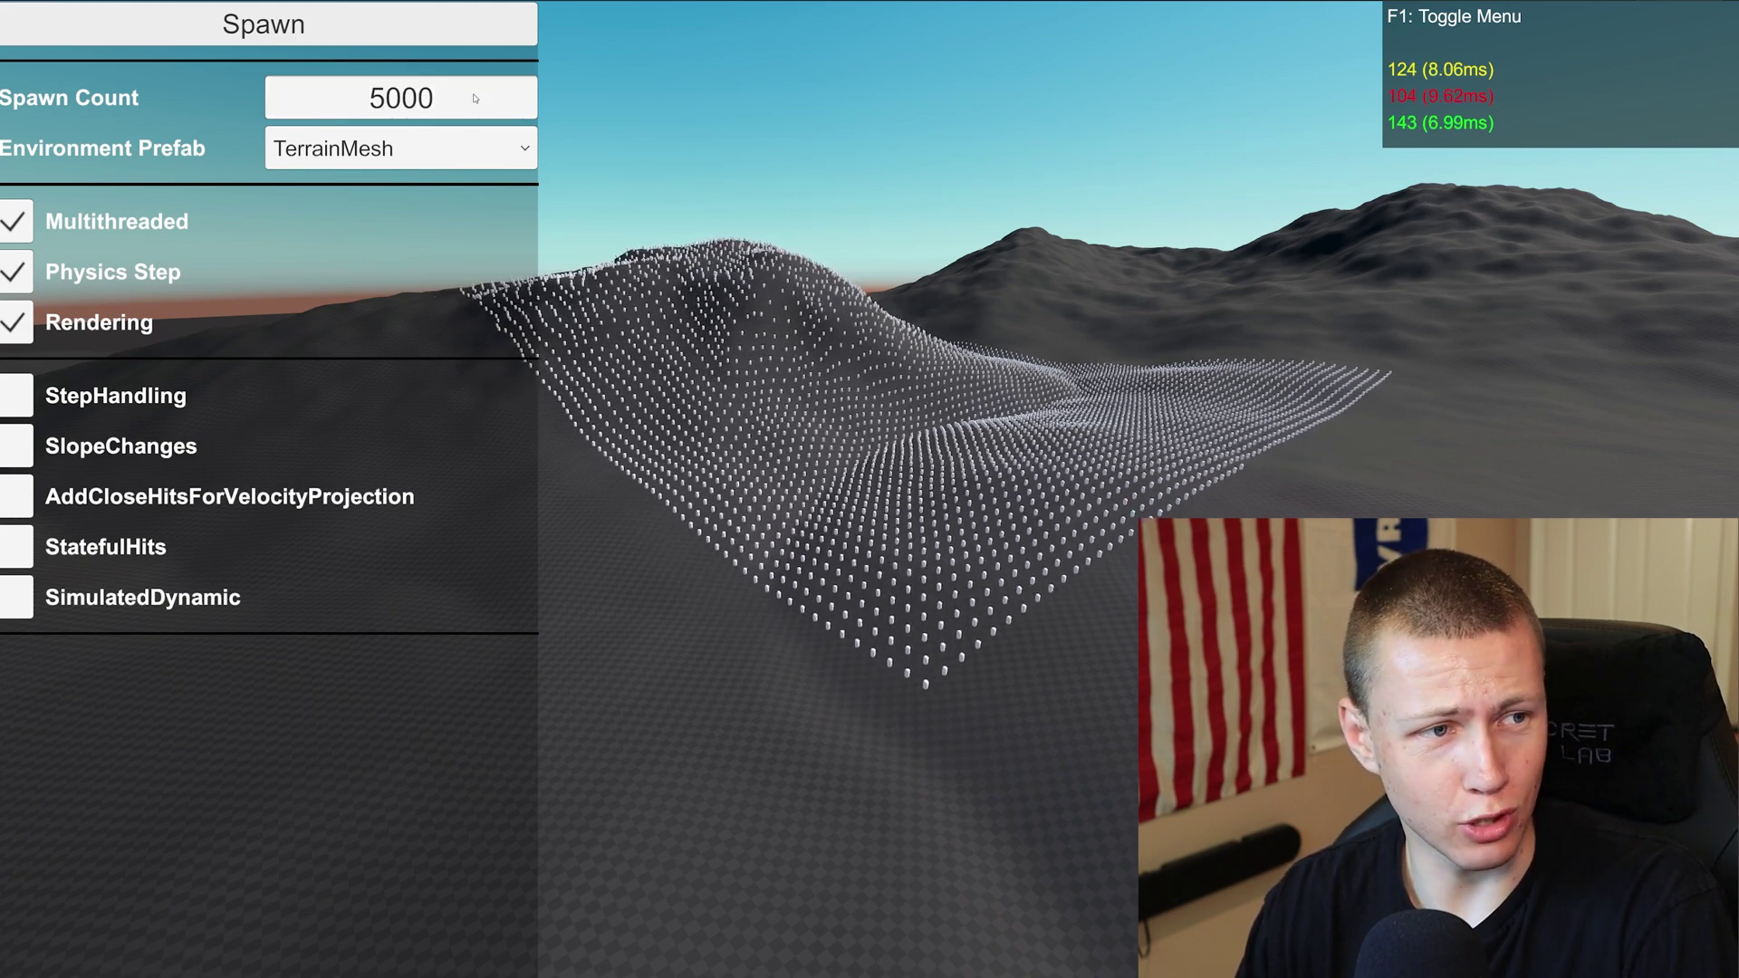
click(343, 101)
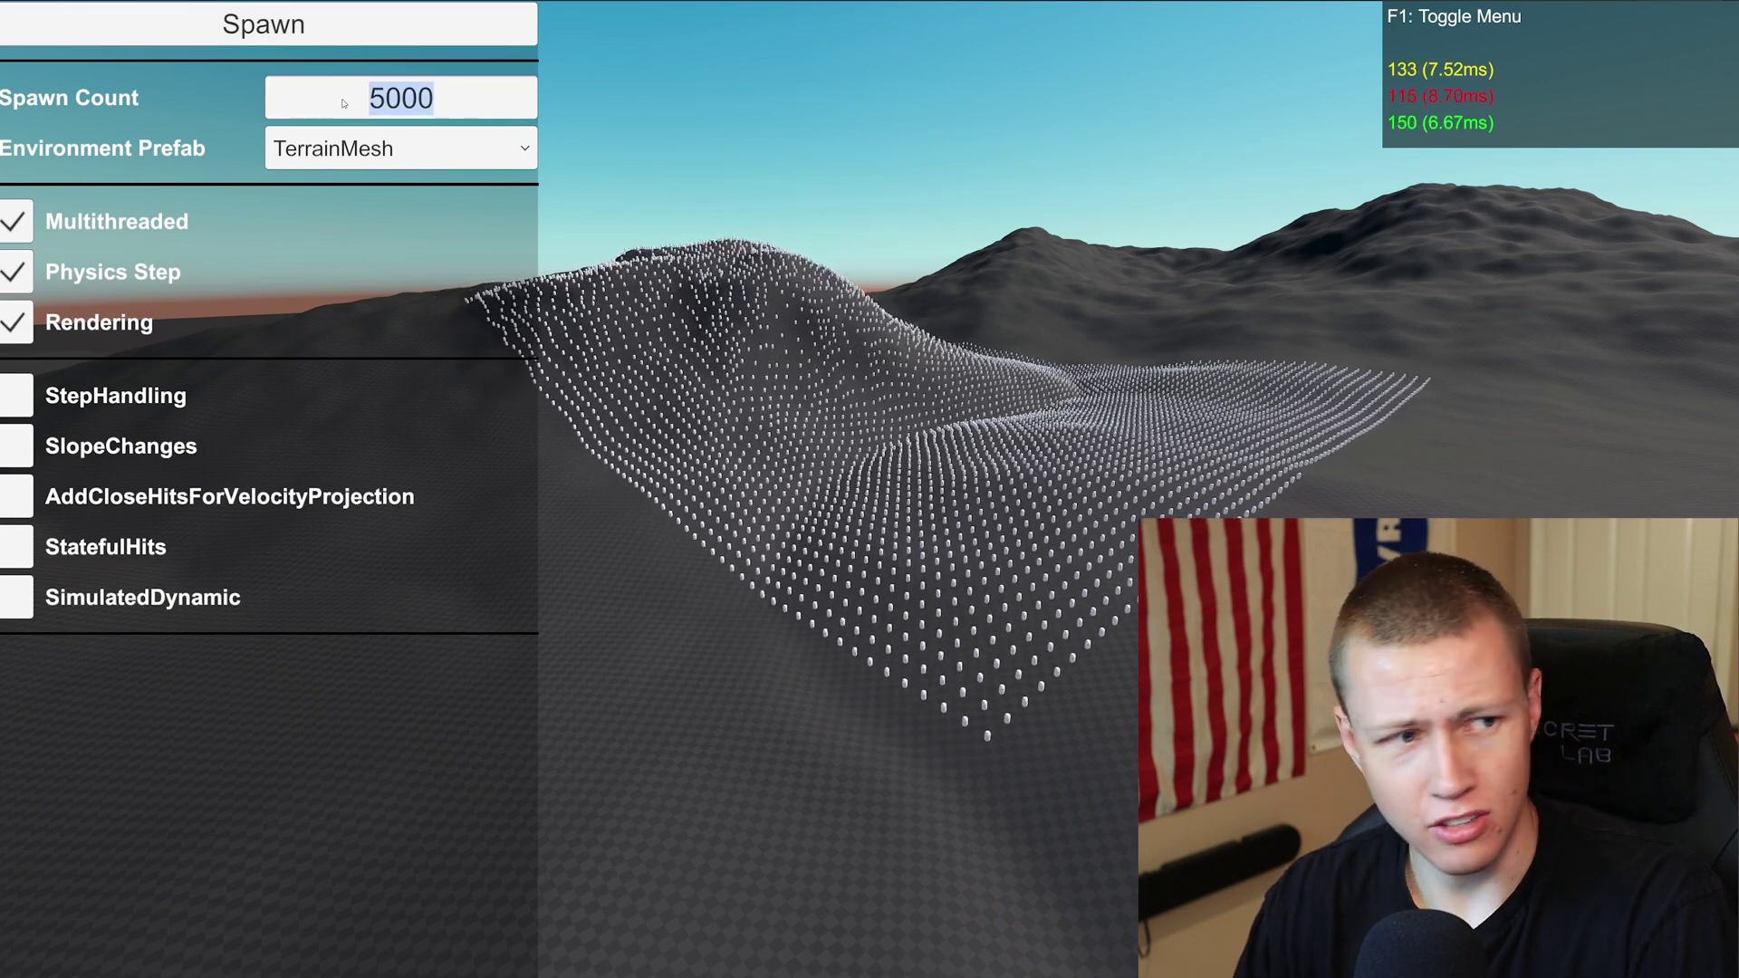
text(10000)
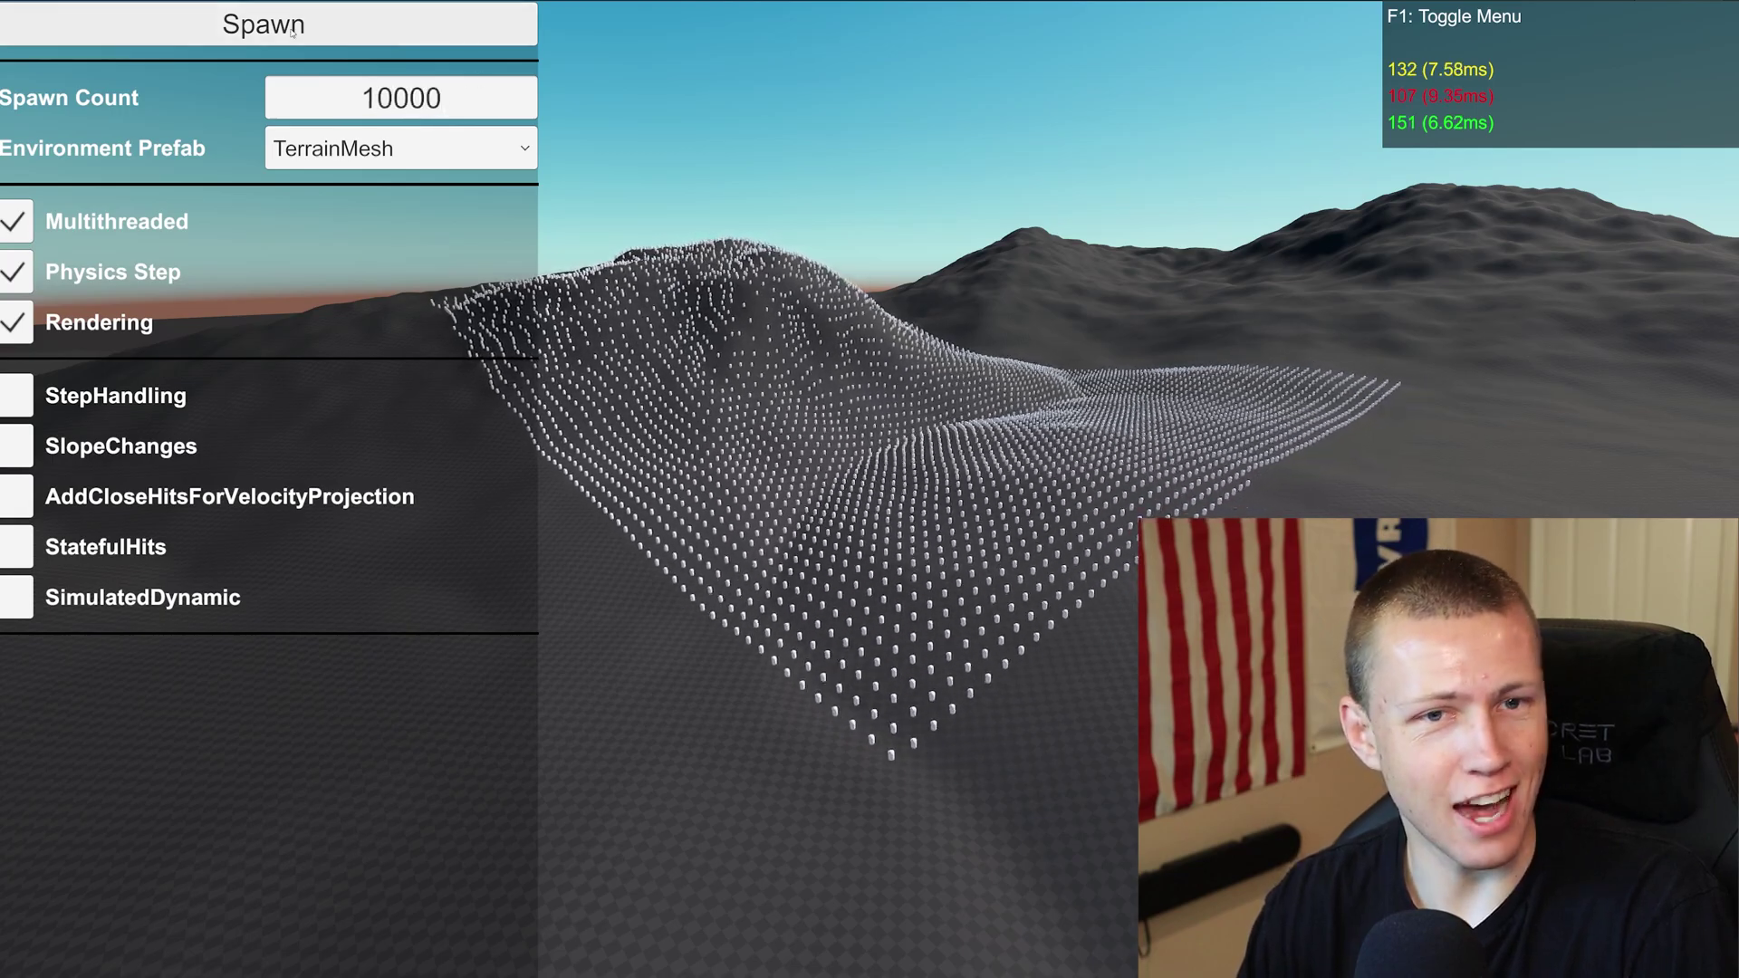
click(295, 27)
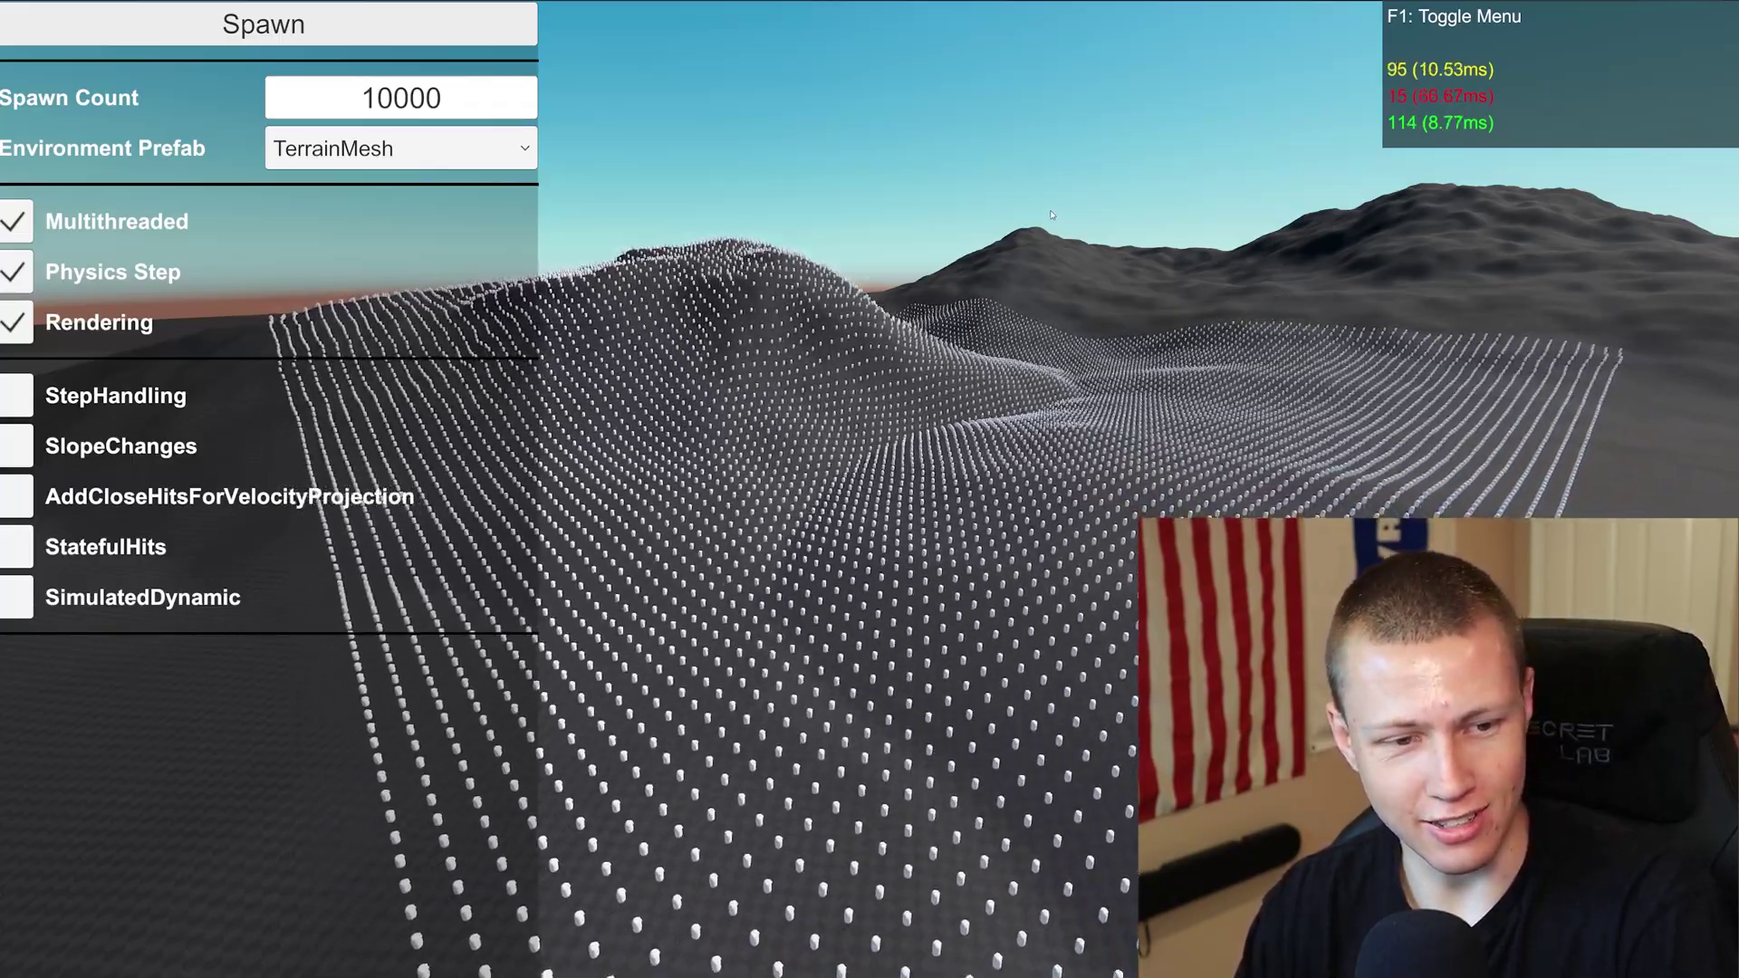
Respawn the characters at Spawn Count 20000, then at 25000
click(304, 93)
text(20000)
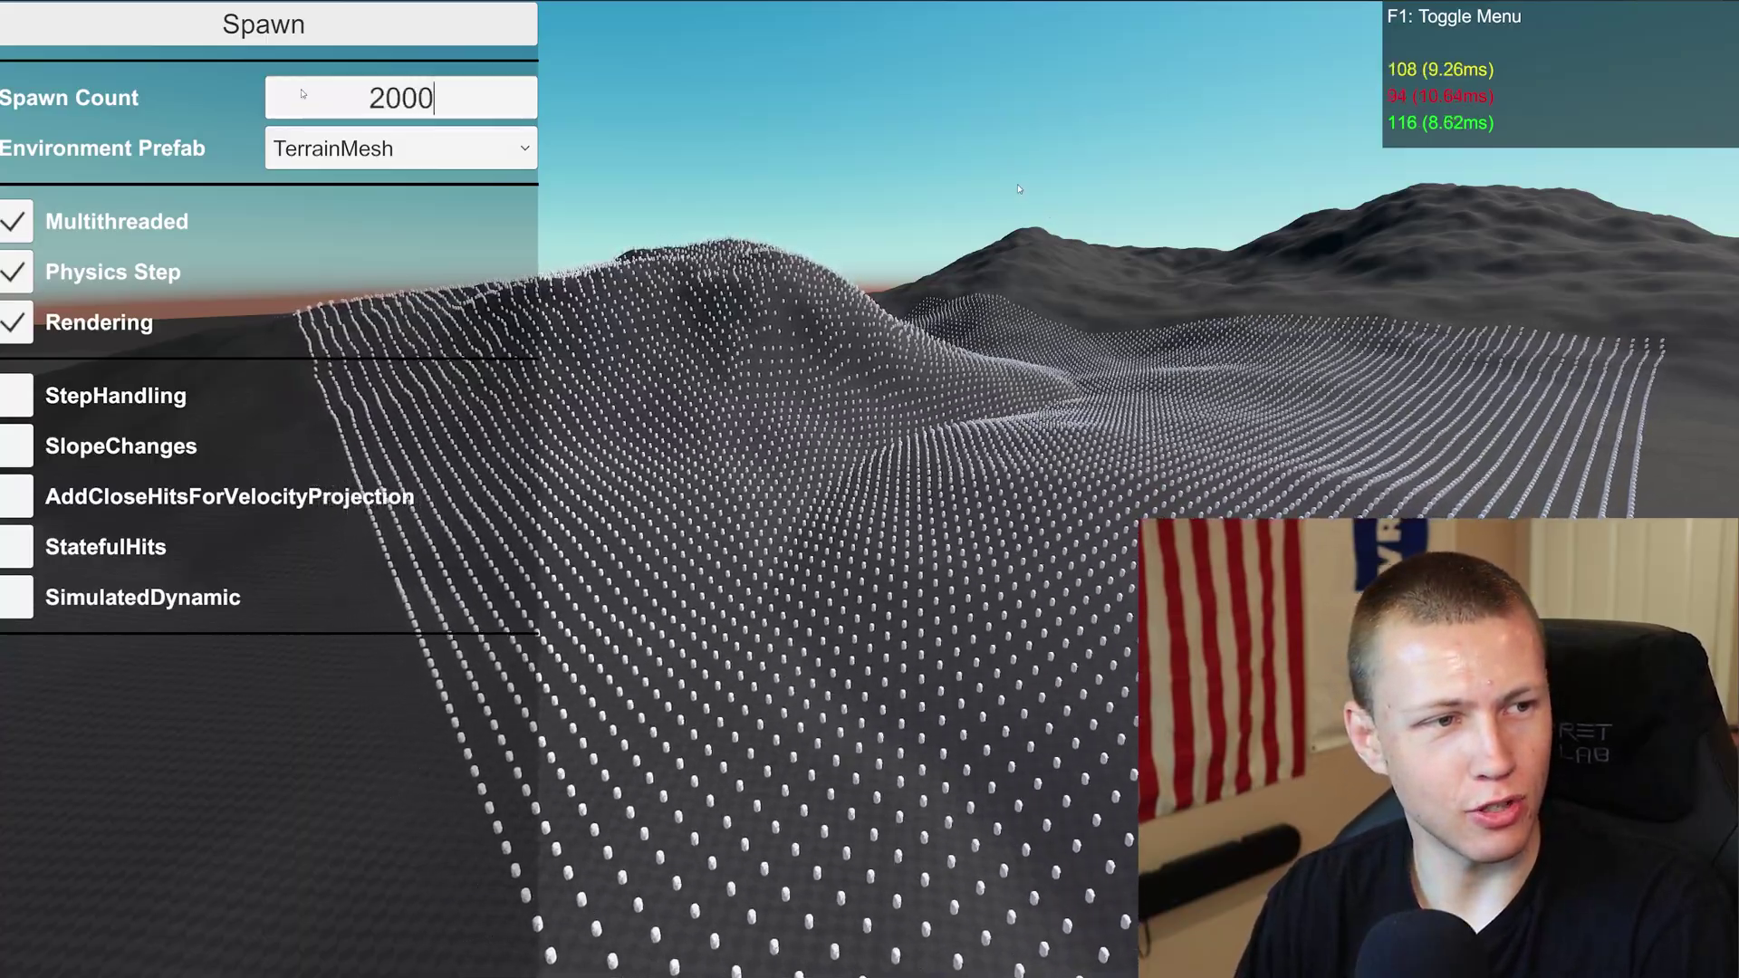
click(301, 27)
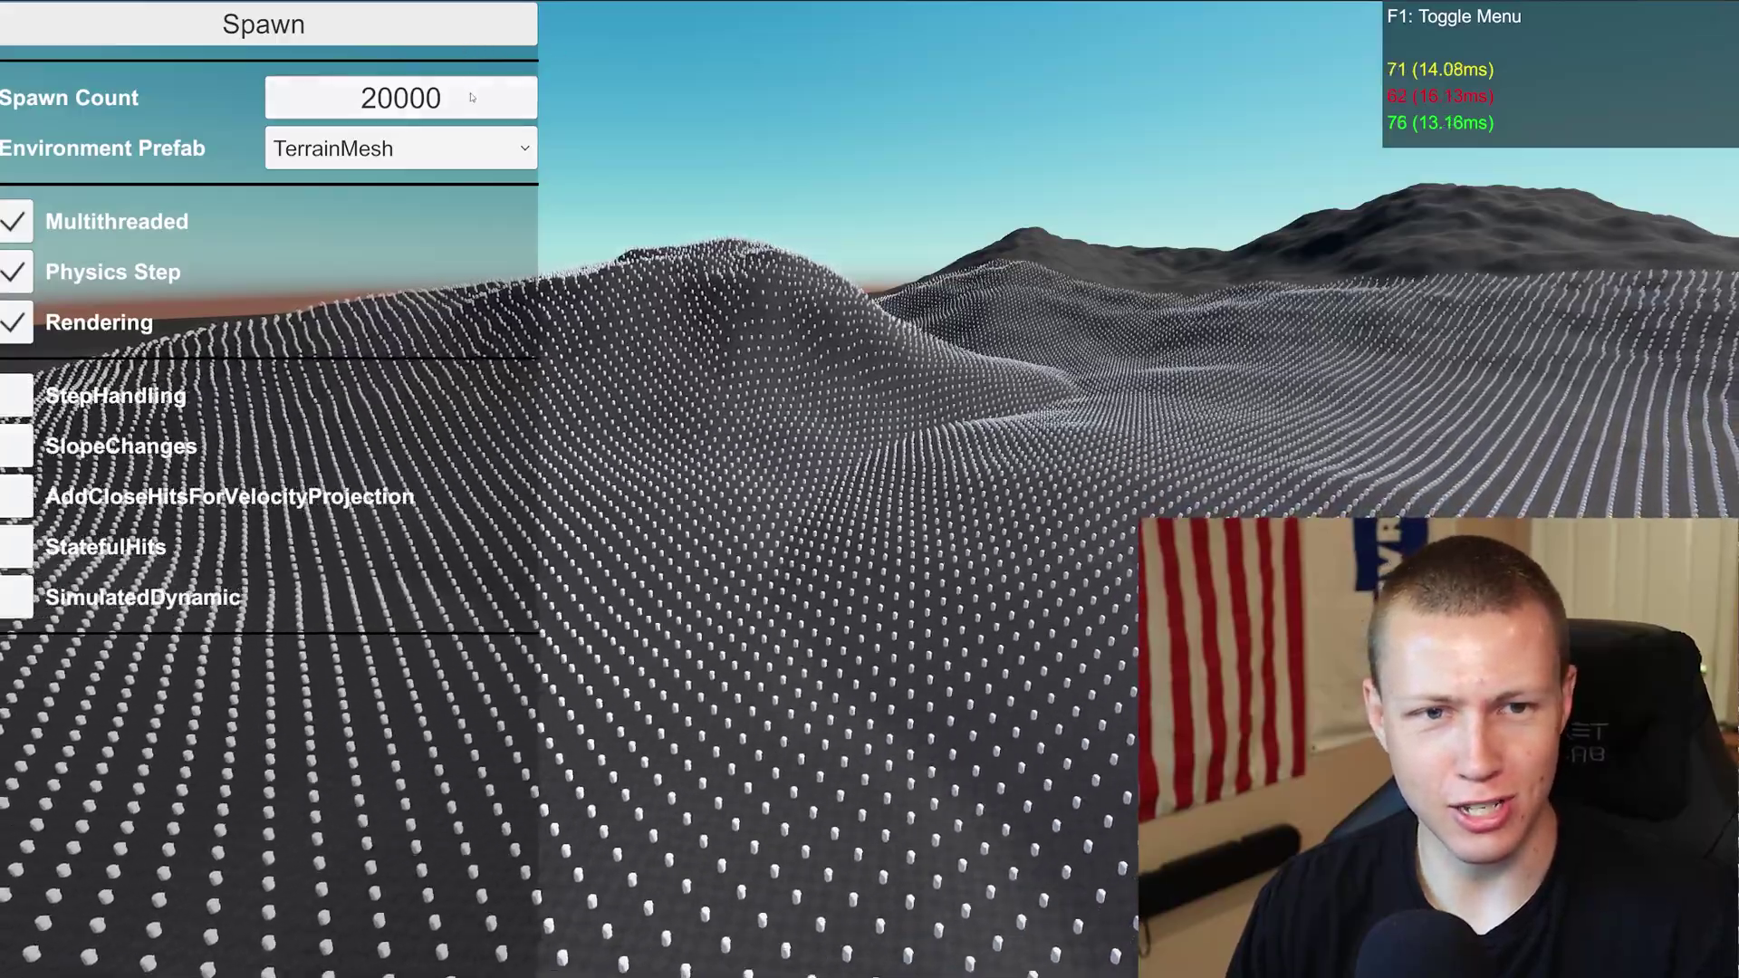
click(489, 100)
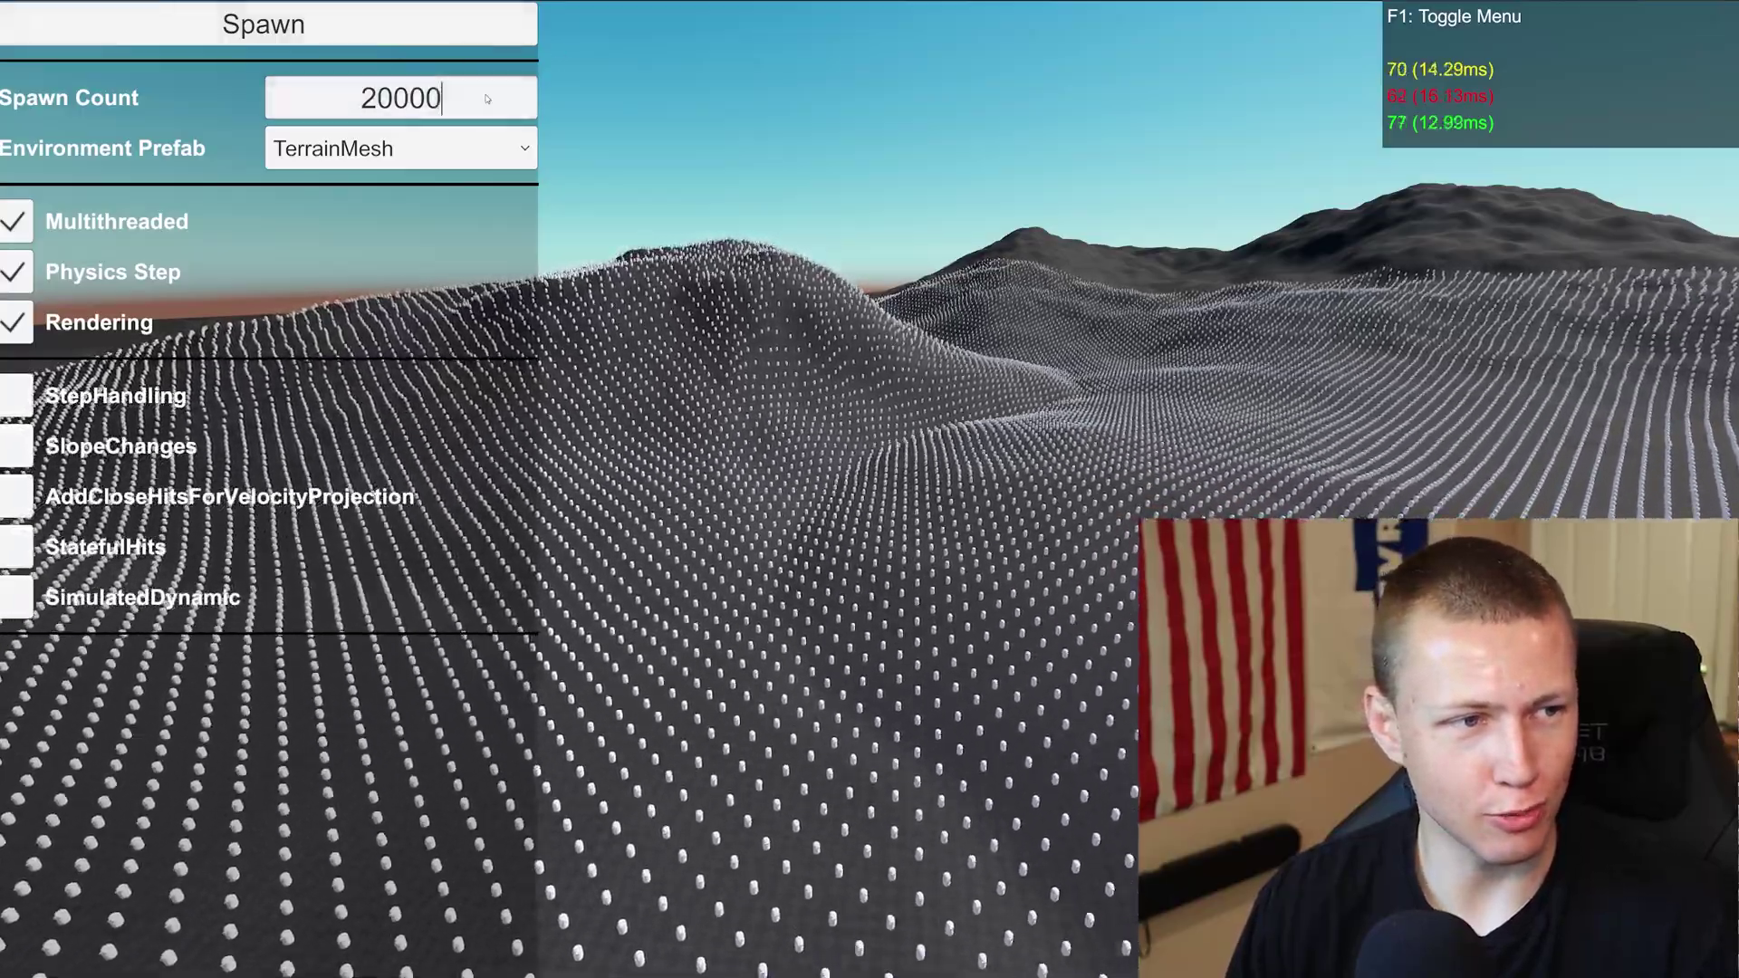
click(392, 101)
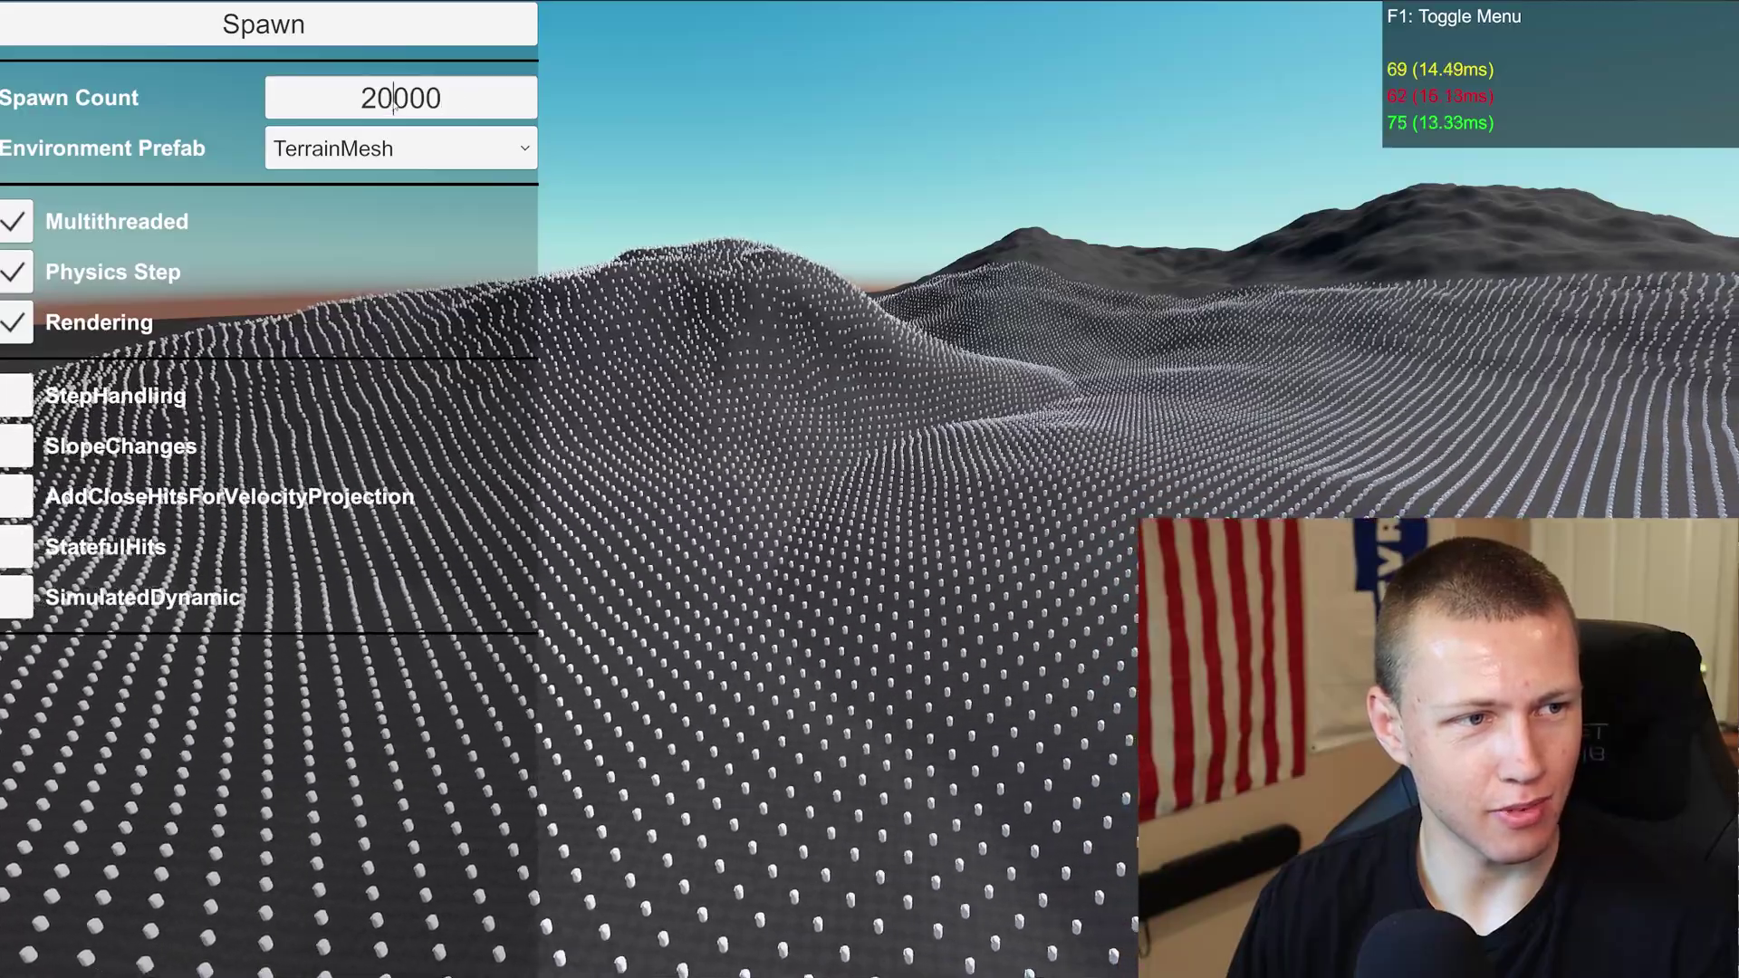
key(BackSpace)
text(5)
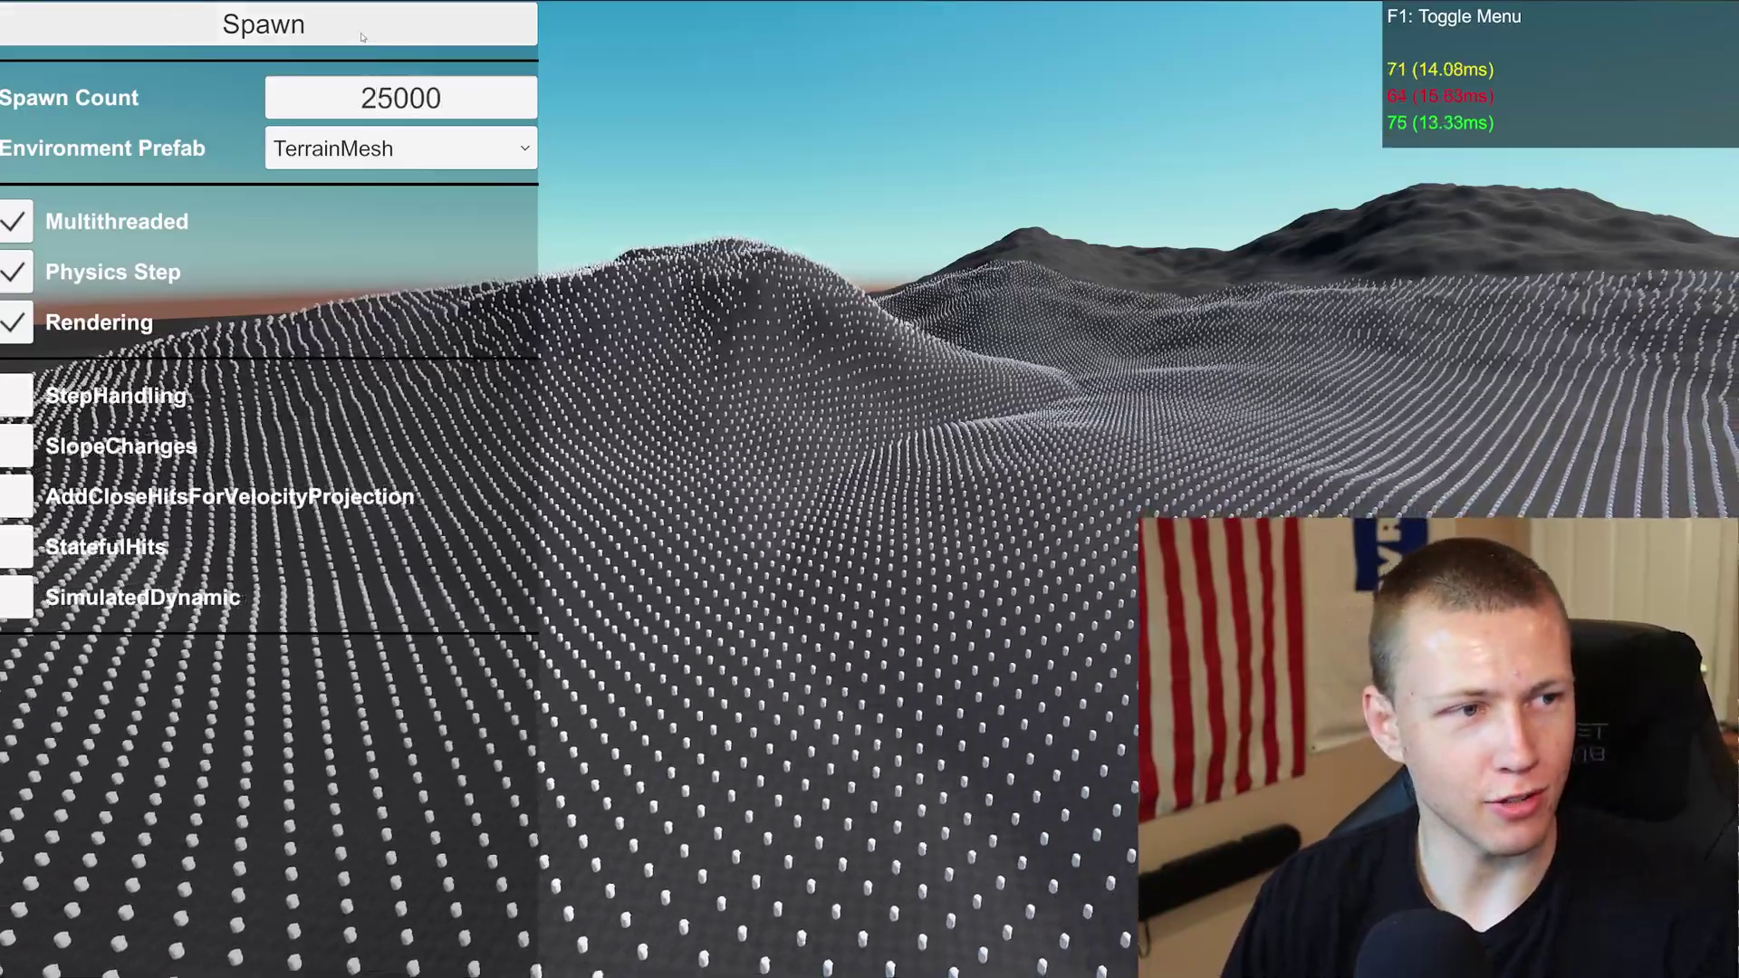
click(360, 28)
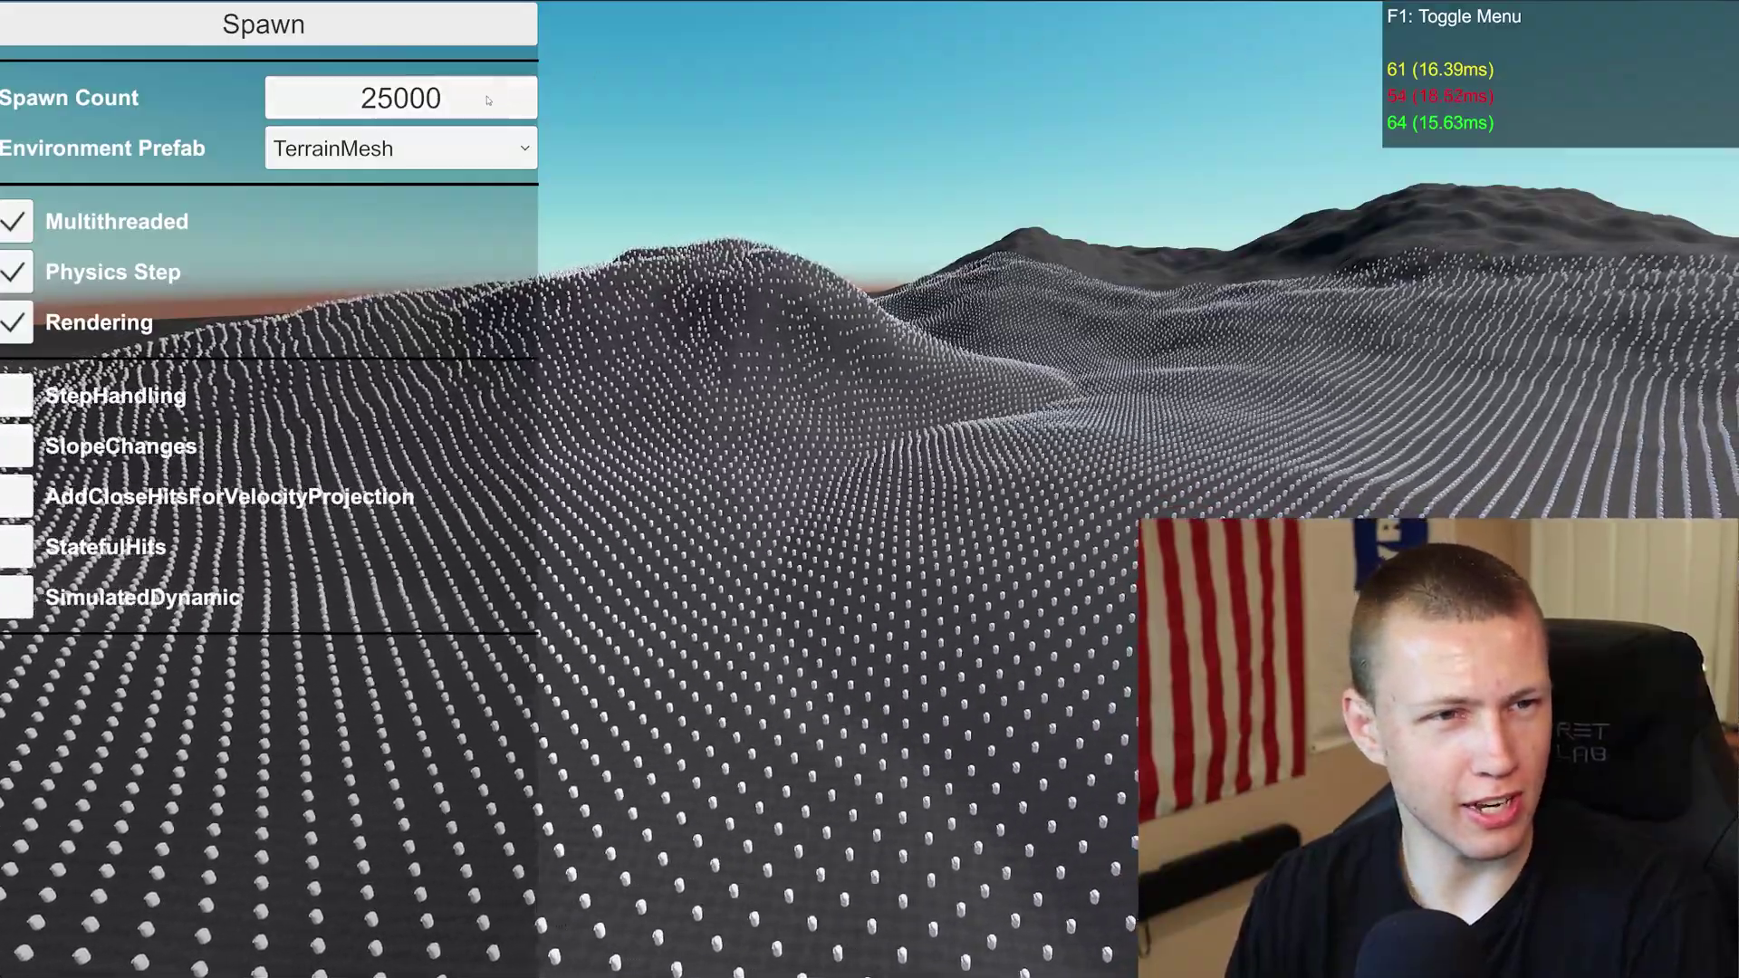
Replace the 25000 Spawn Count with 50000
click(456, 107)
drag(456, 107, 325, 98)
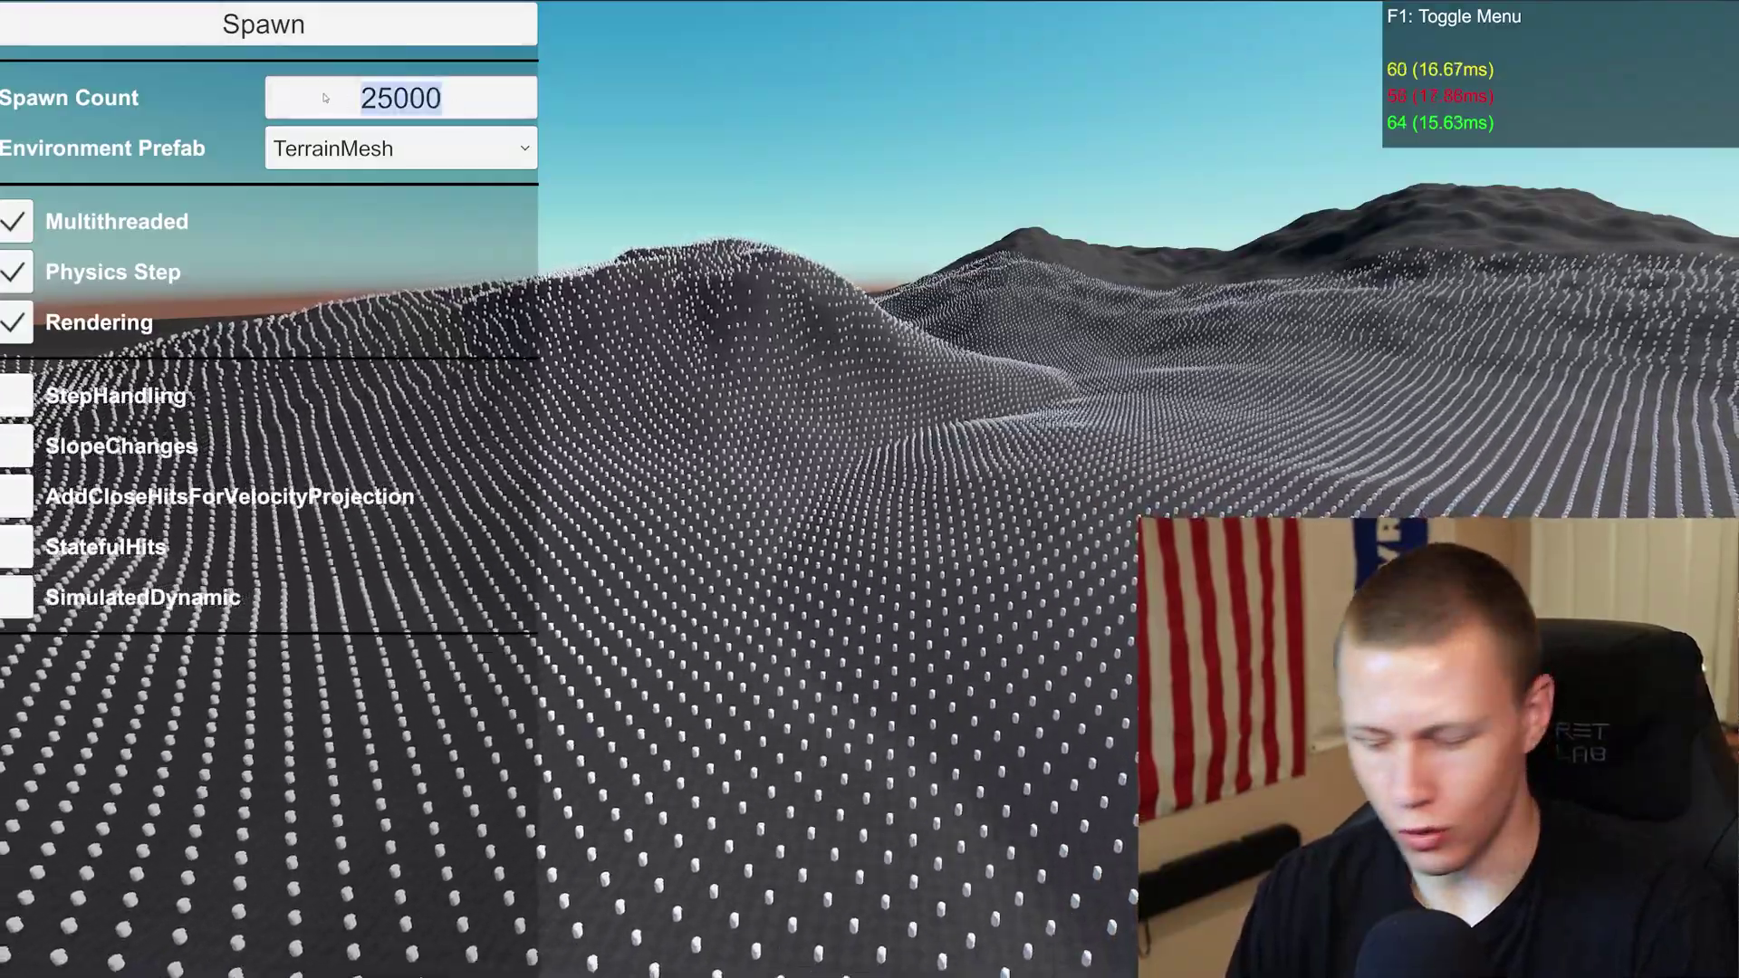
text(50000)
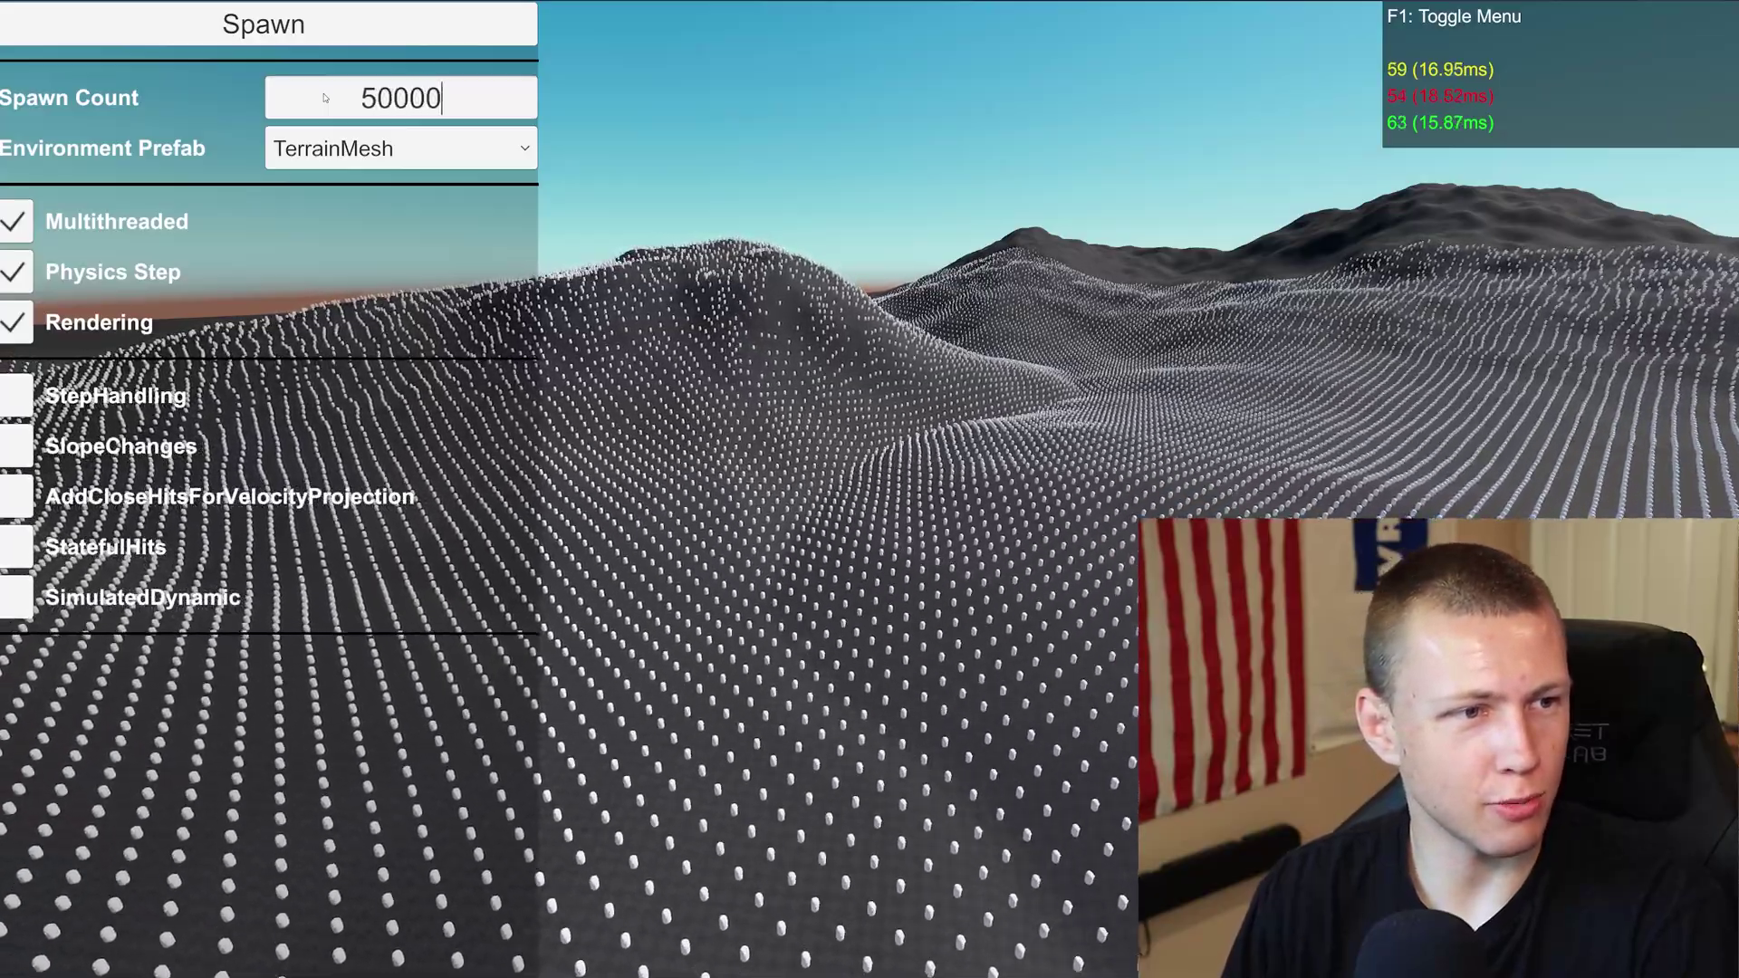
Spawn 50000 capsules, respawn at 100000, then enter 250000 as the next count
click(295, 34)
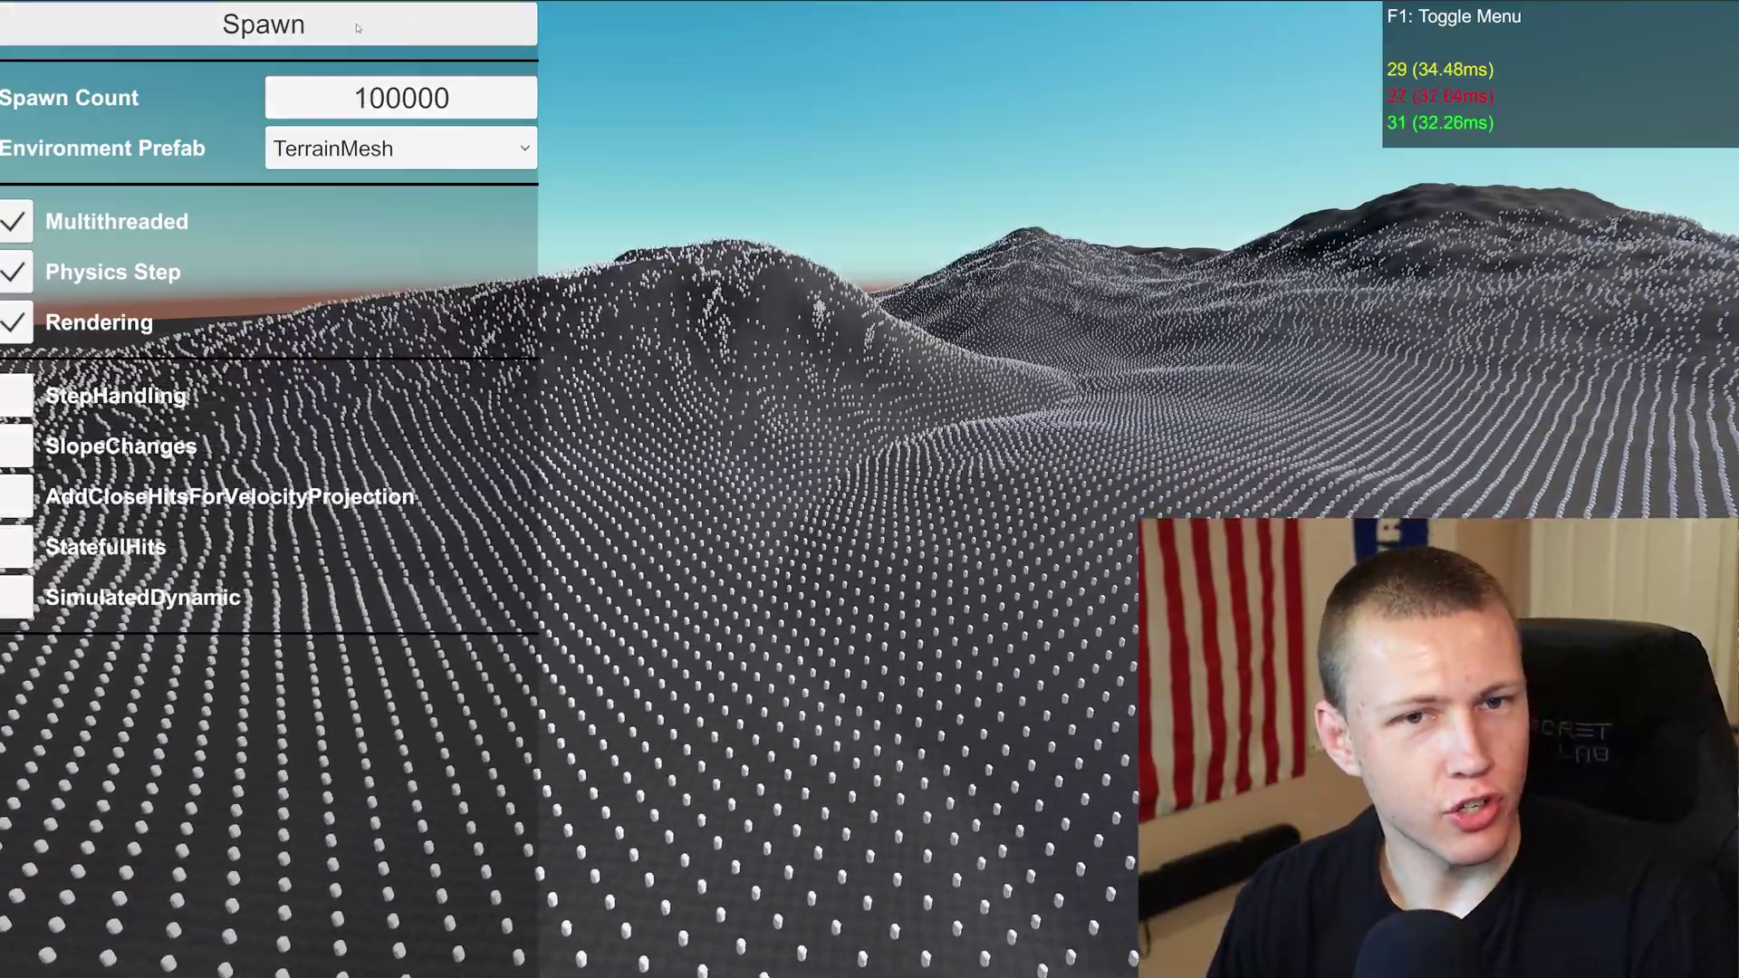
click(358, 28)
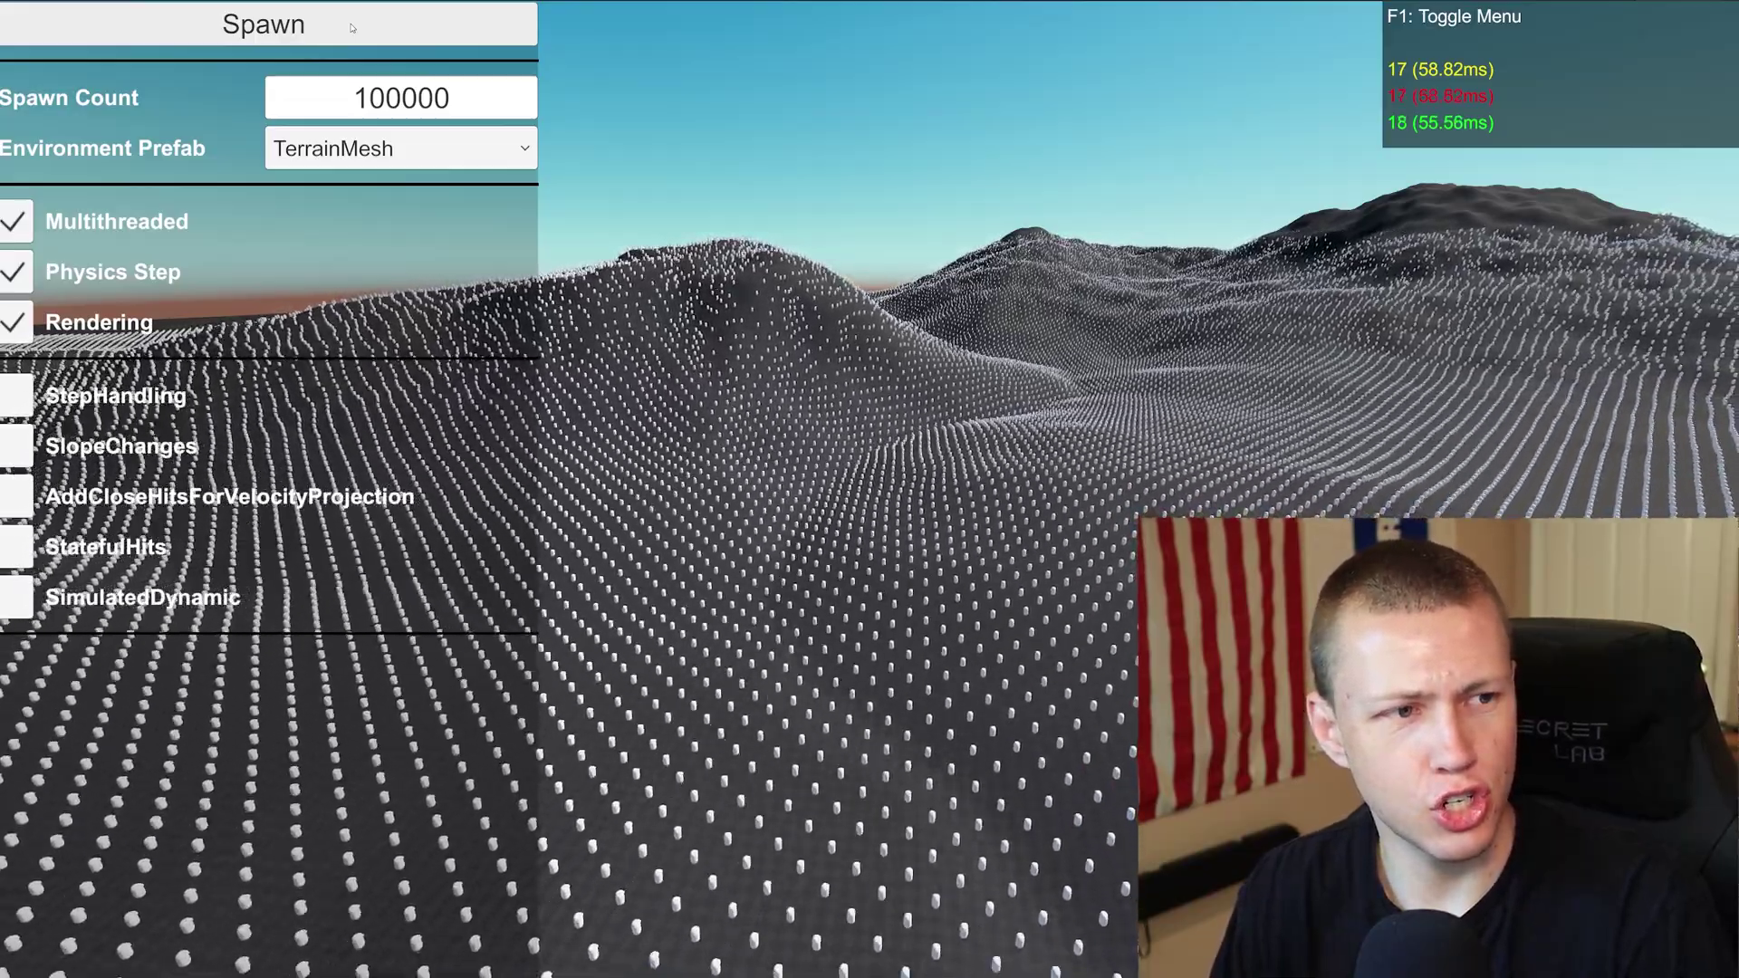
click(489, 103)
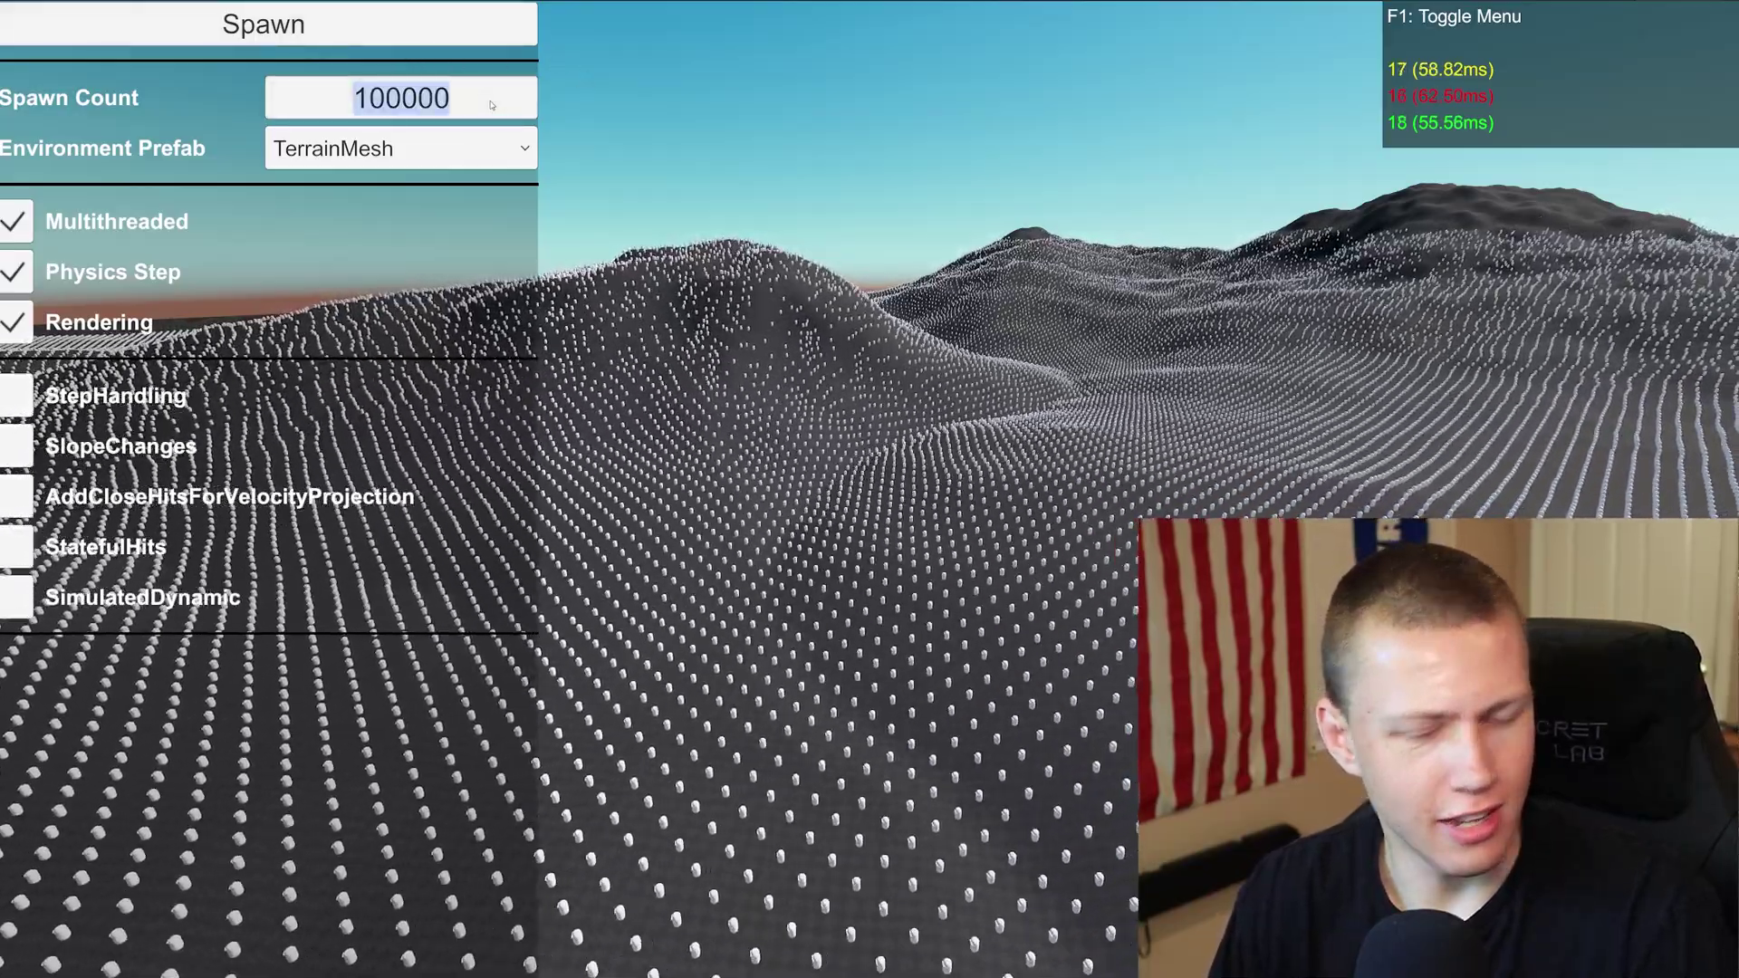
text(250)
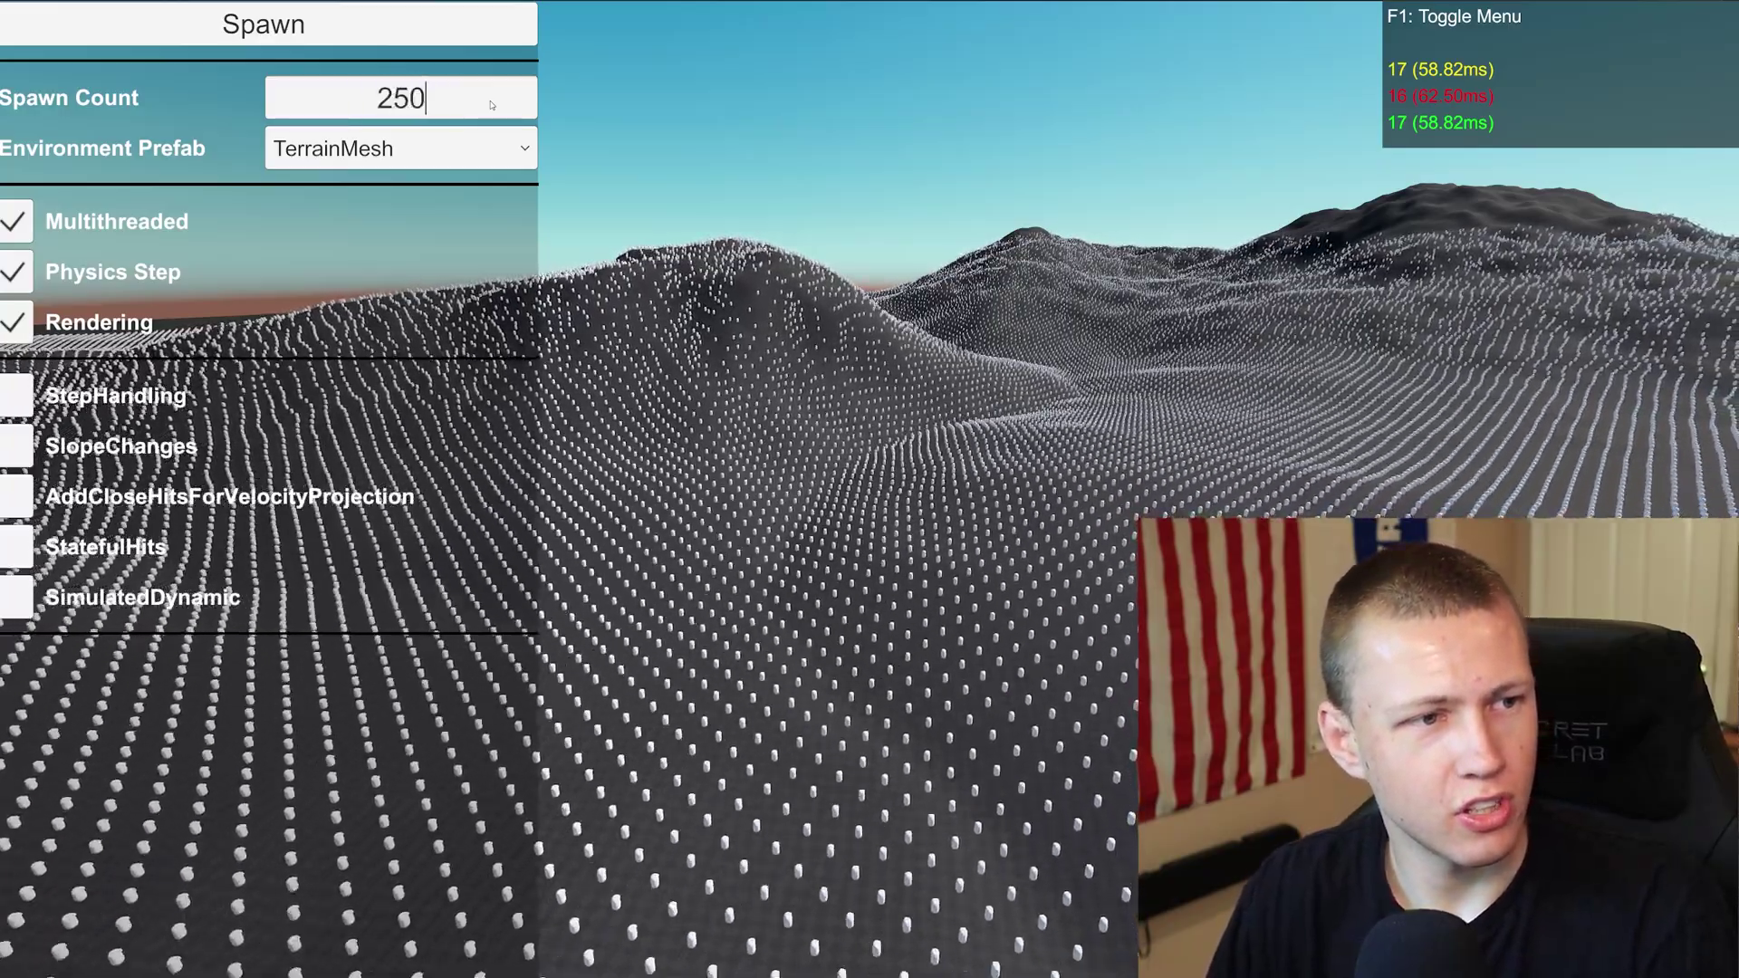
text(000)
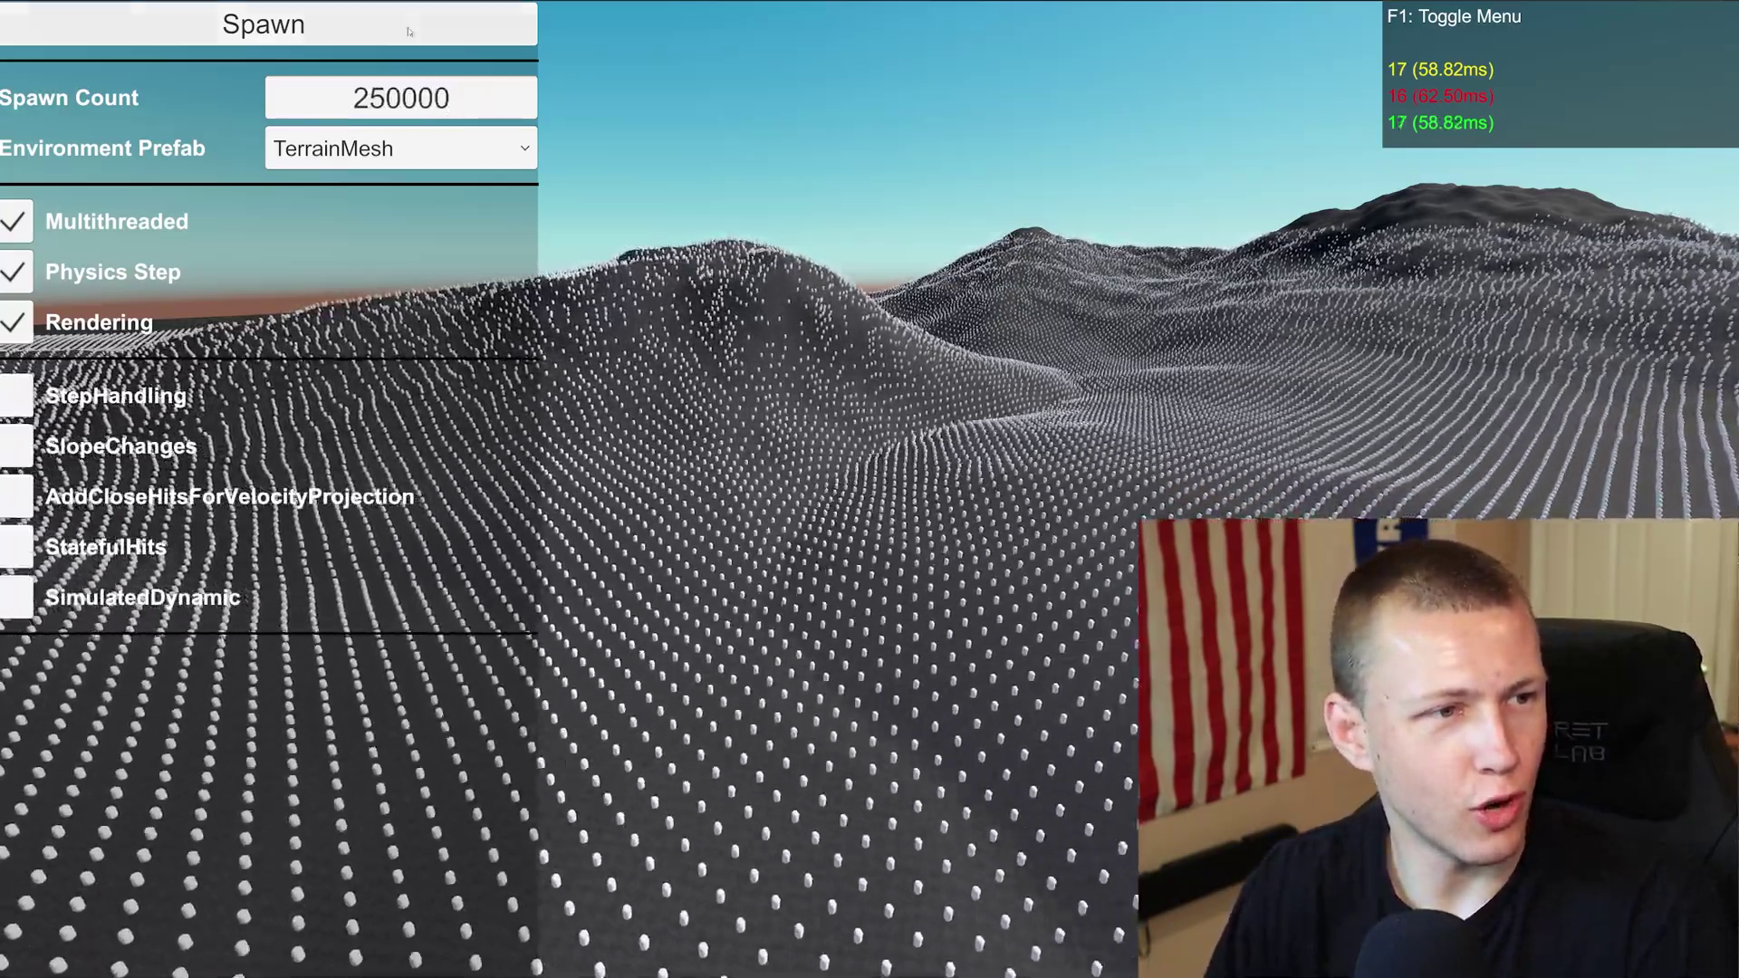
Spawn 250000 capsules, then enter 1000000 as the next Spawn Count
click(372, 26)
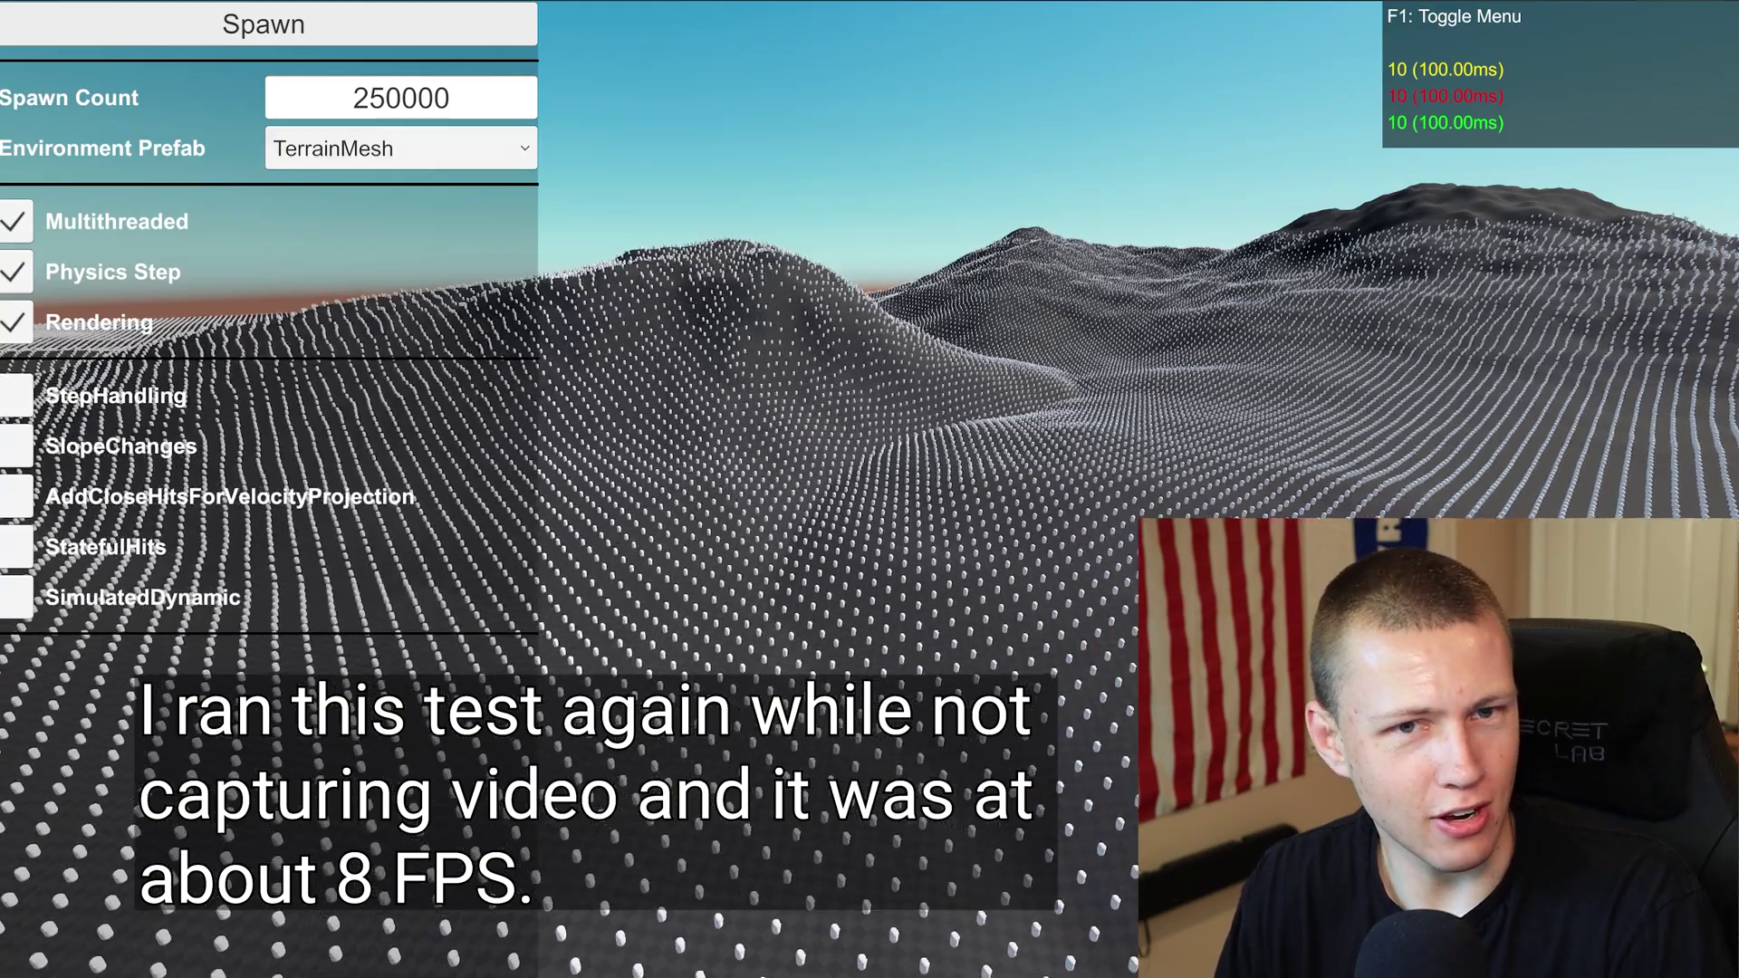
click(485, 100)
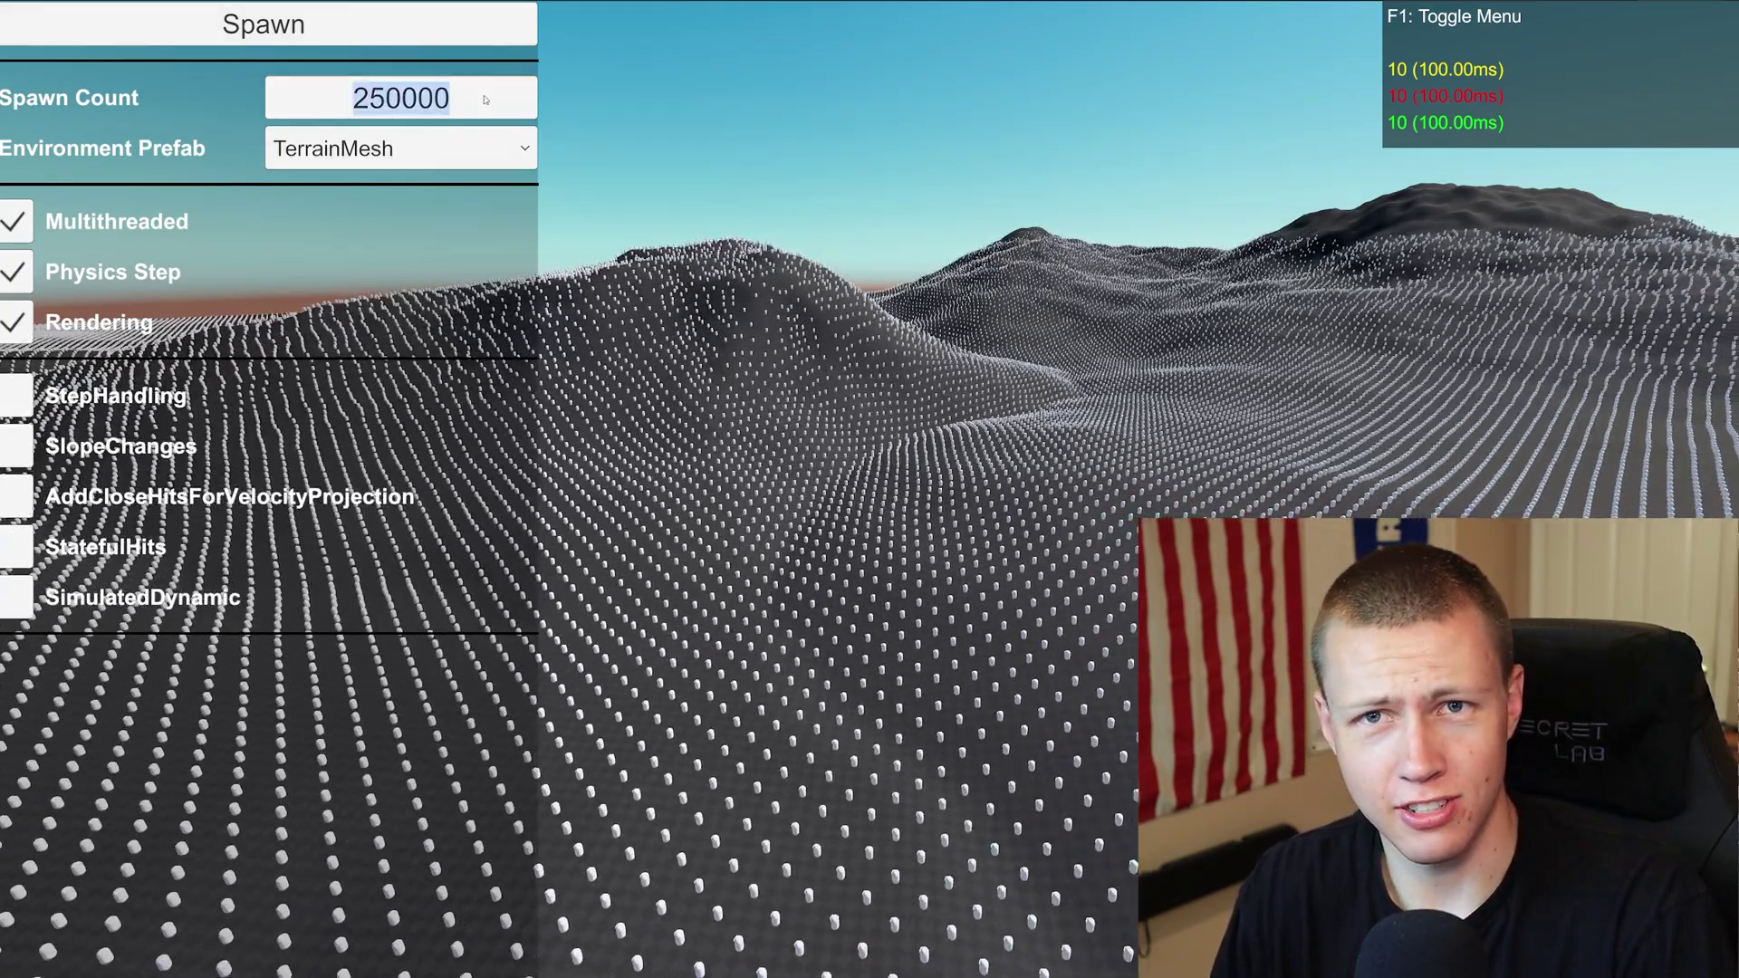
text(1000)
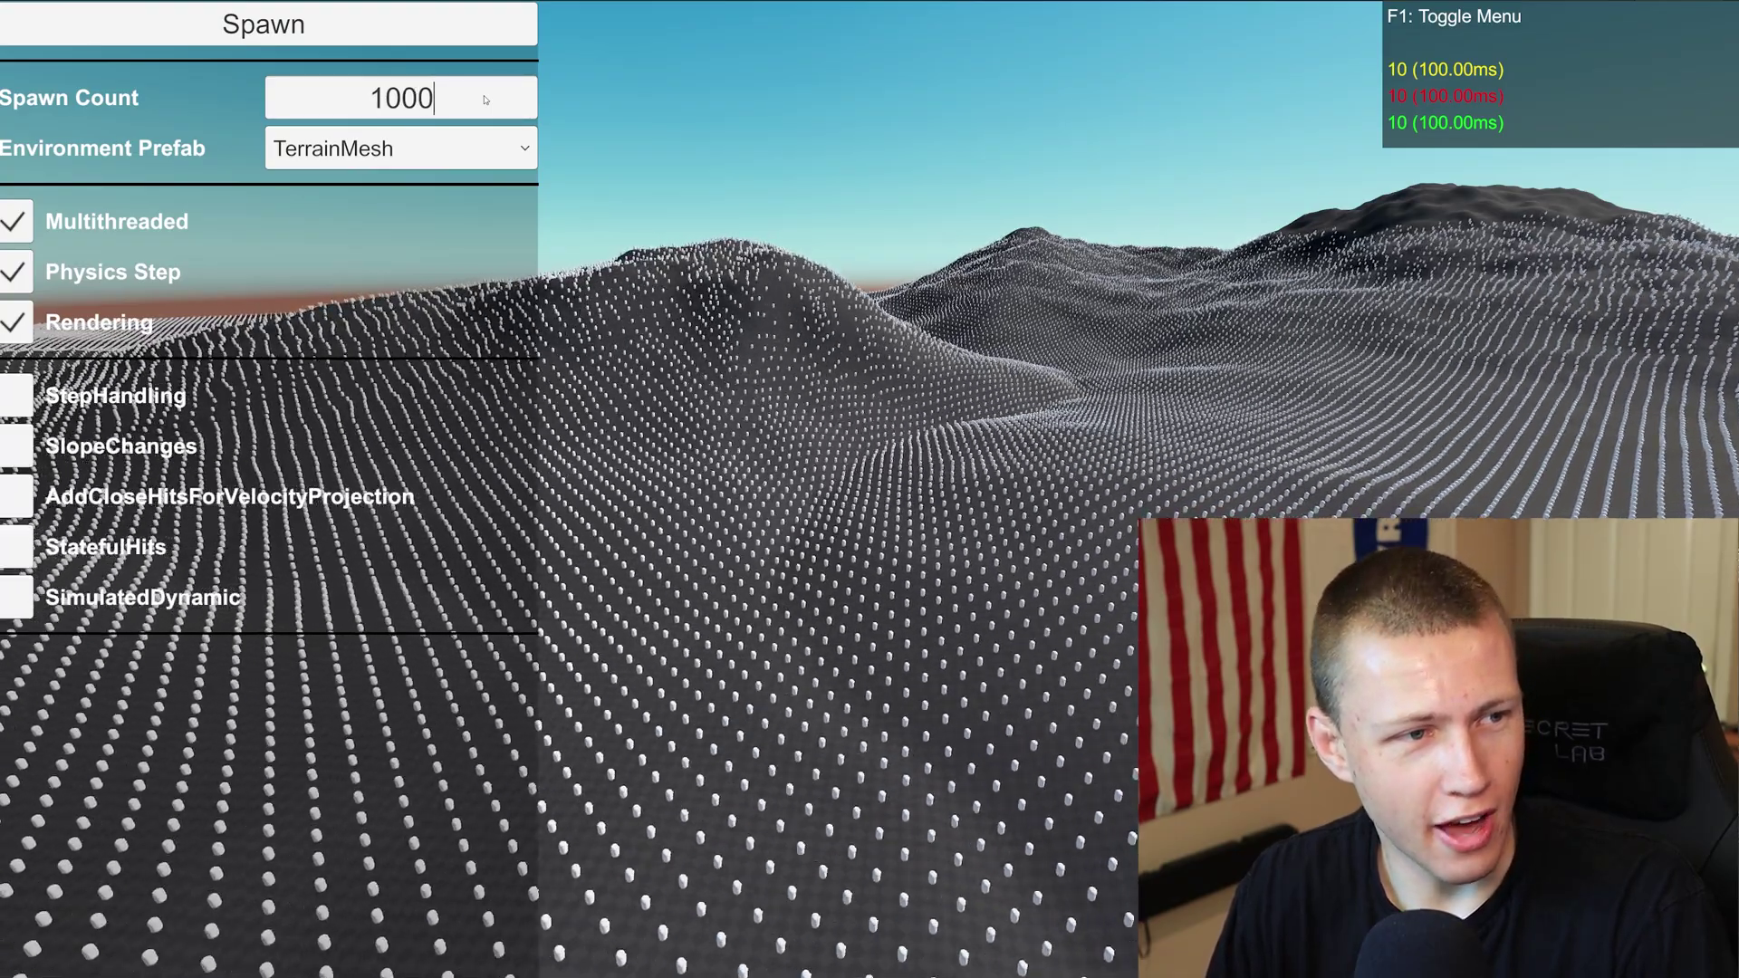
text(0)
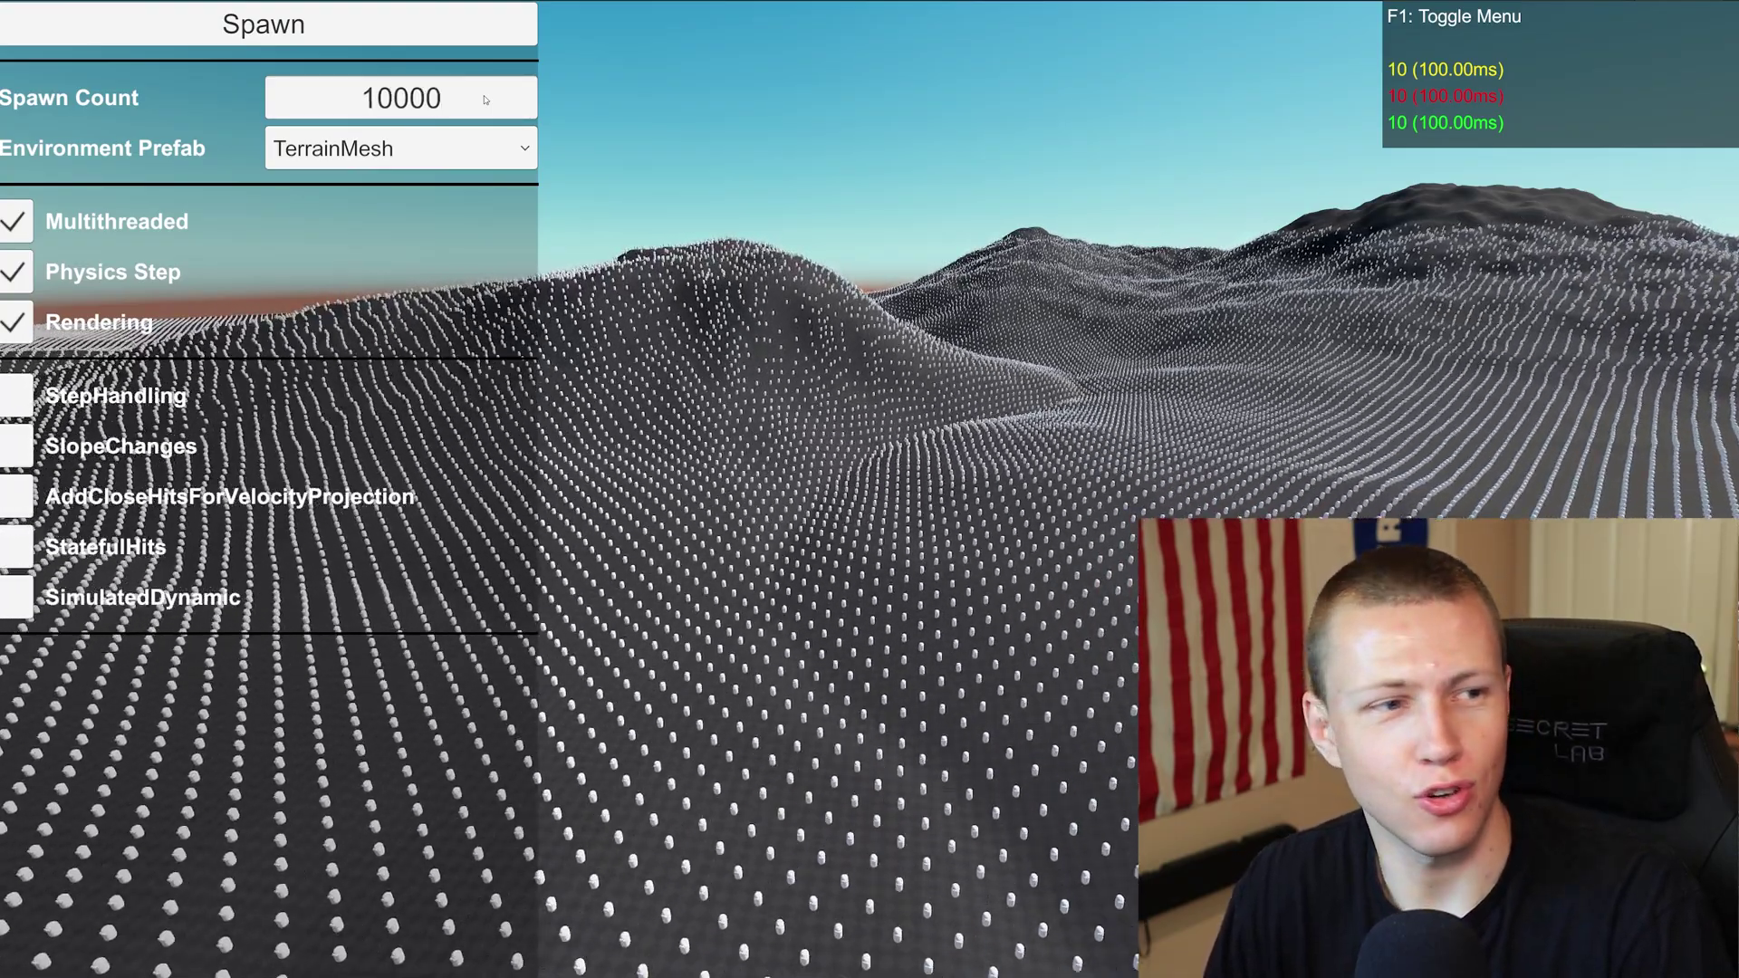
text(00)
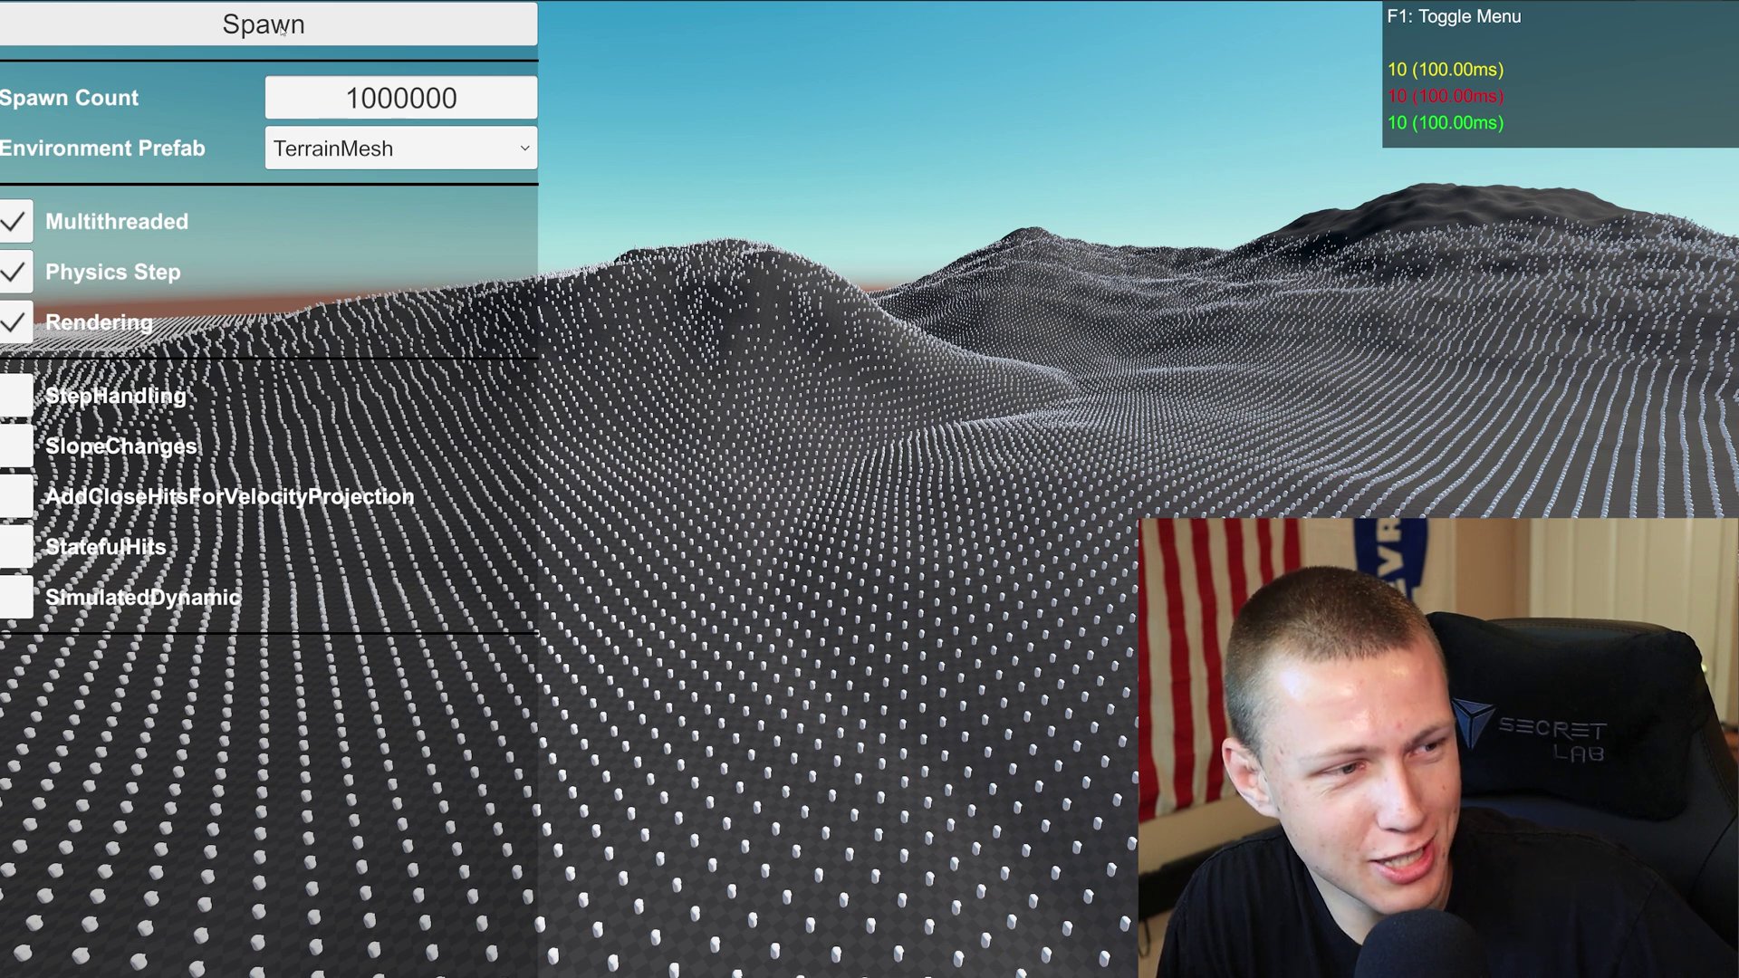
Spawn one million capsules across the terrain
click(282, 29)
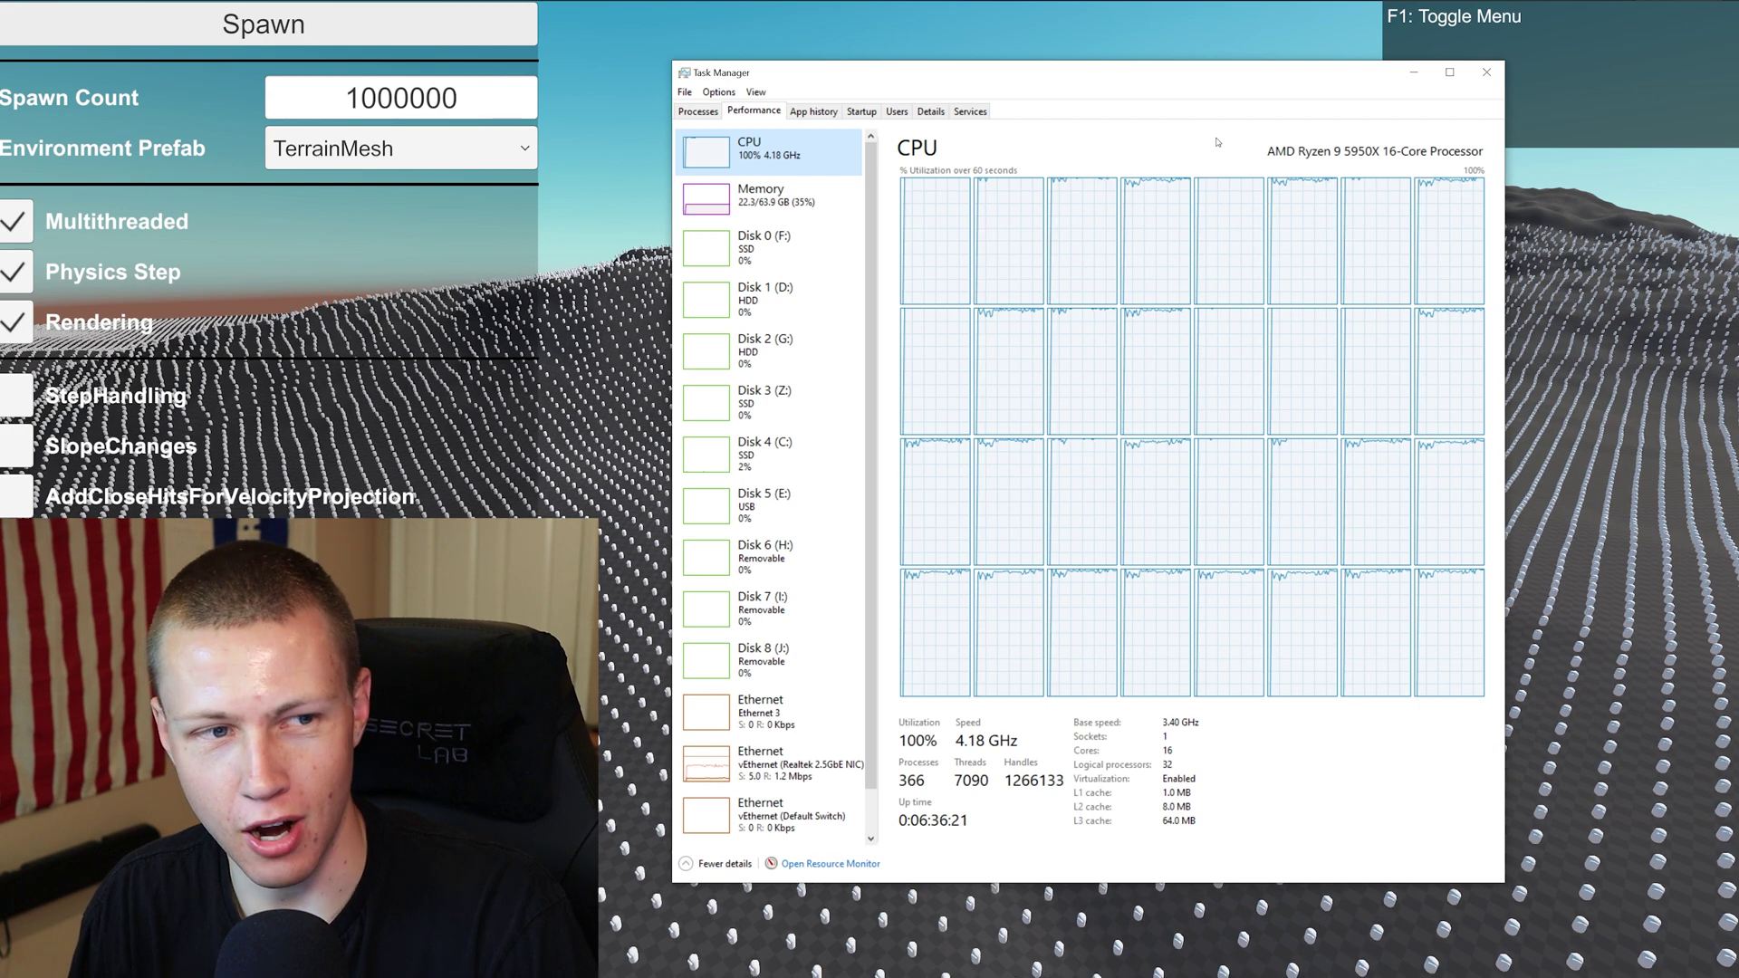
Check the Memory and GPU 0 graphs, then bring the stress test back to the front
key(Down)
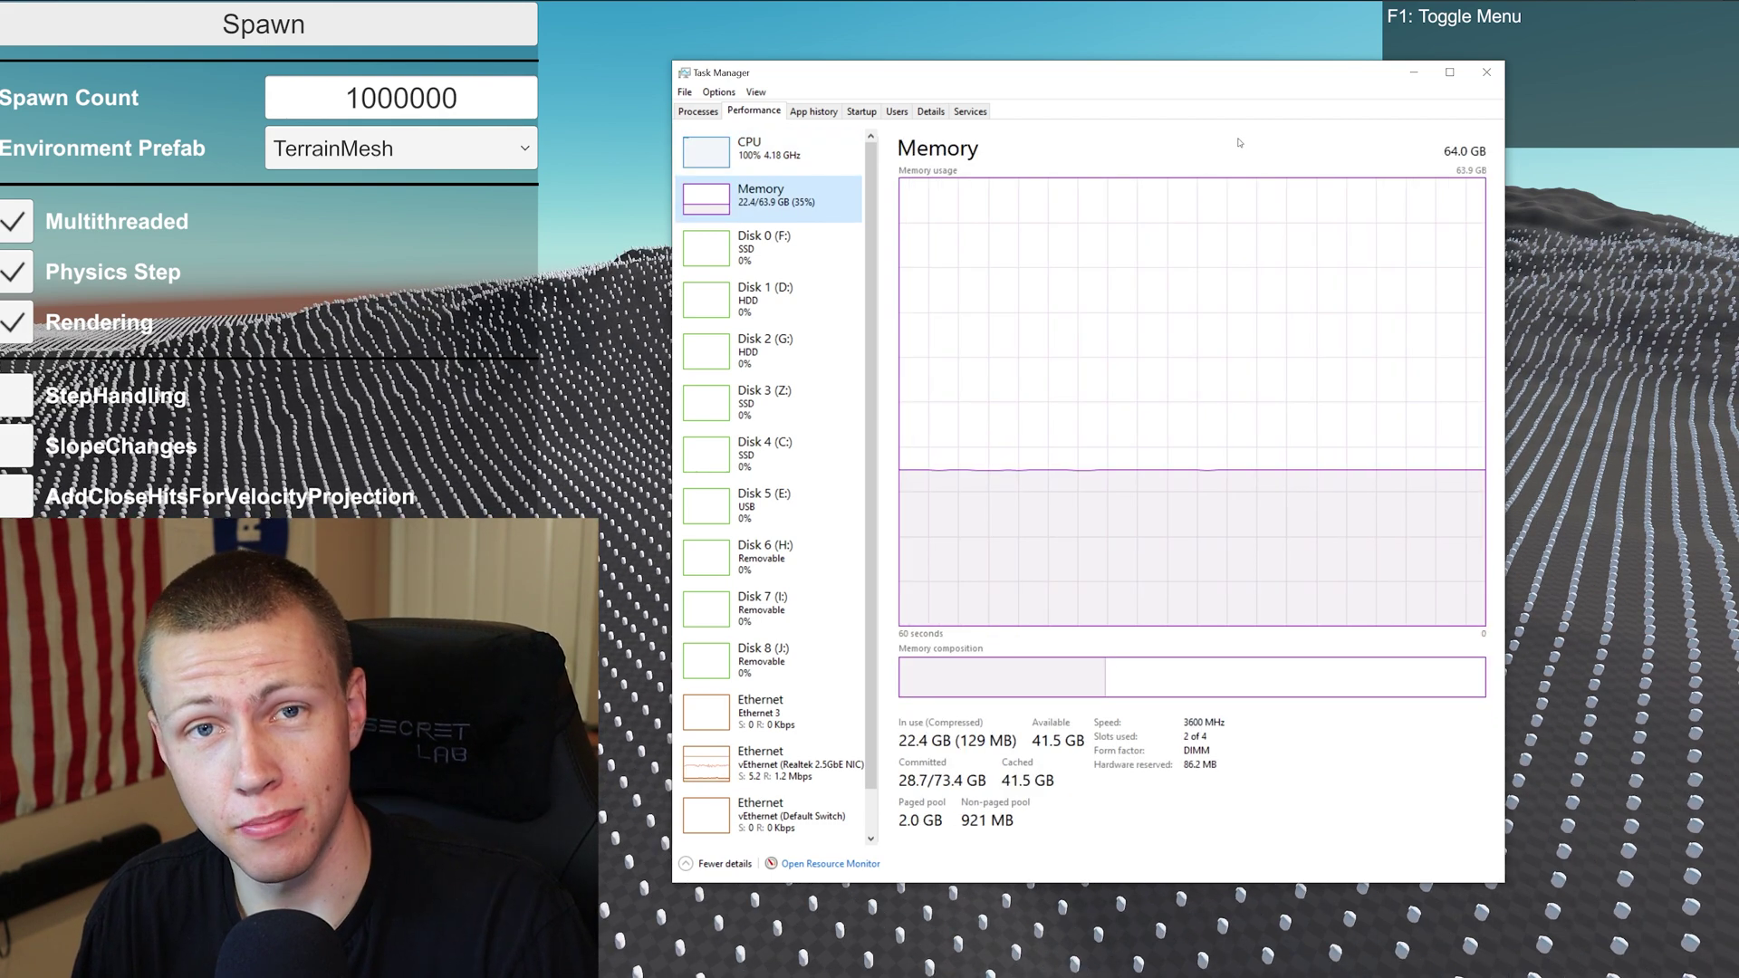
key(End)
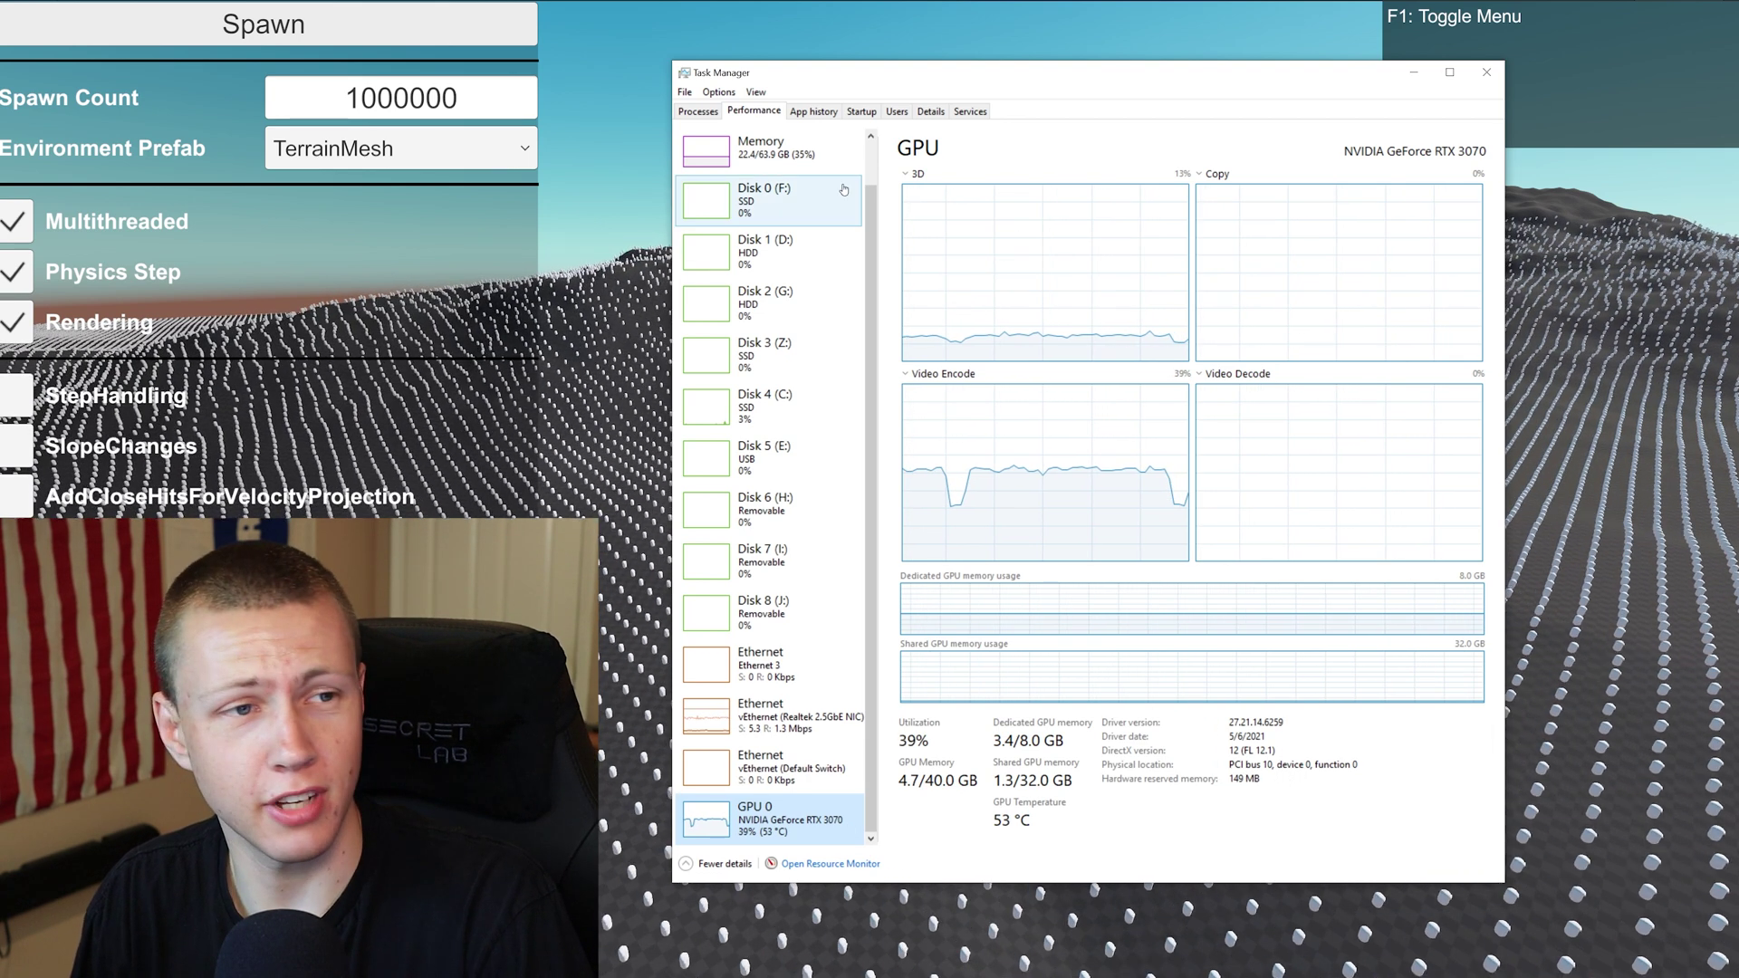
click(1441, 33)
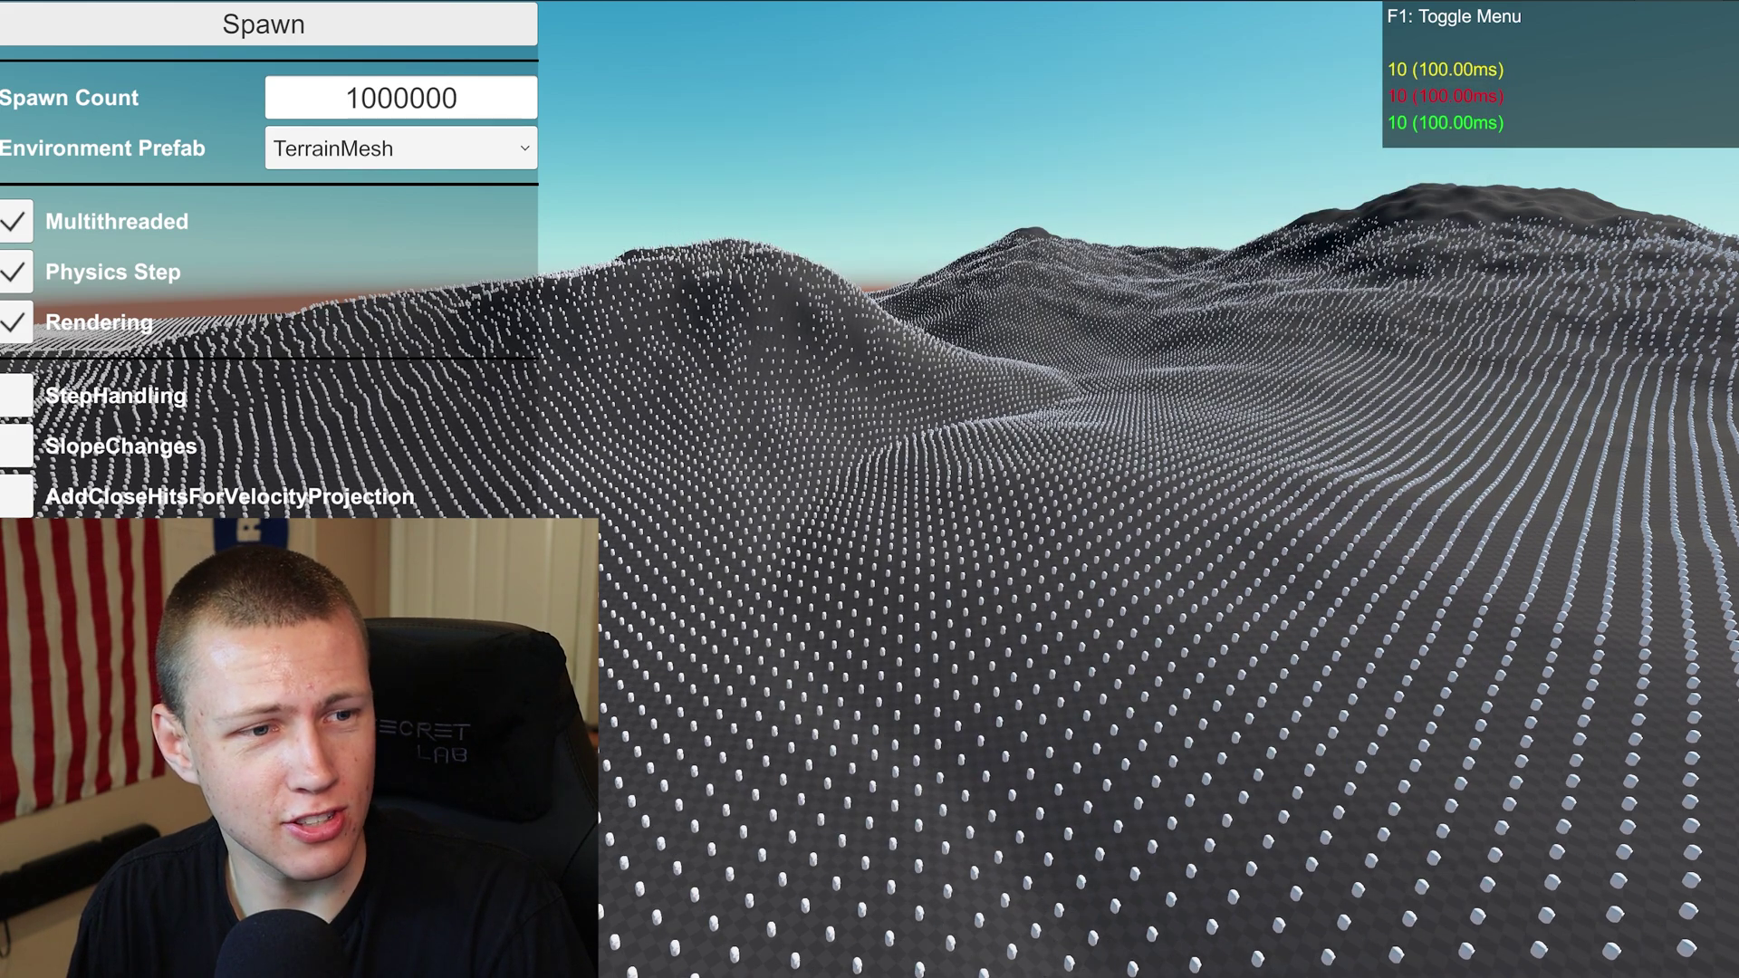